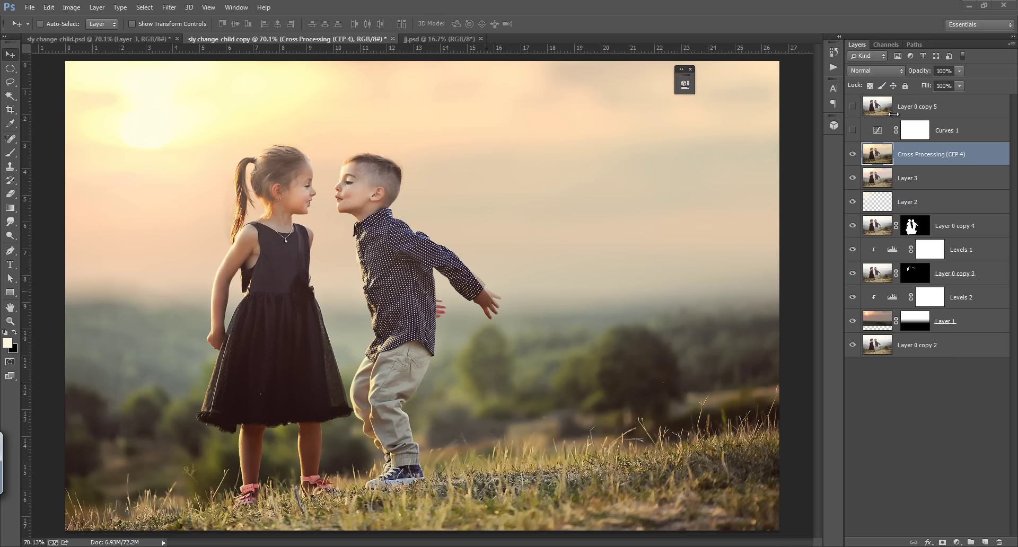
Step: Compare the original photo layer, then hide the upper adjustment and photo layers
left_click(854, 106)
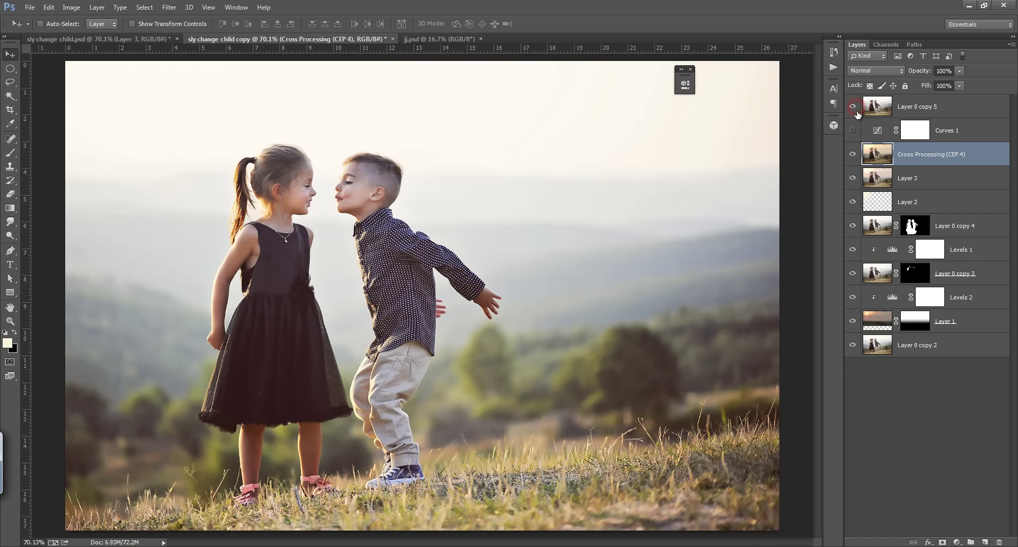
left_click(853, 108)
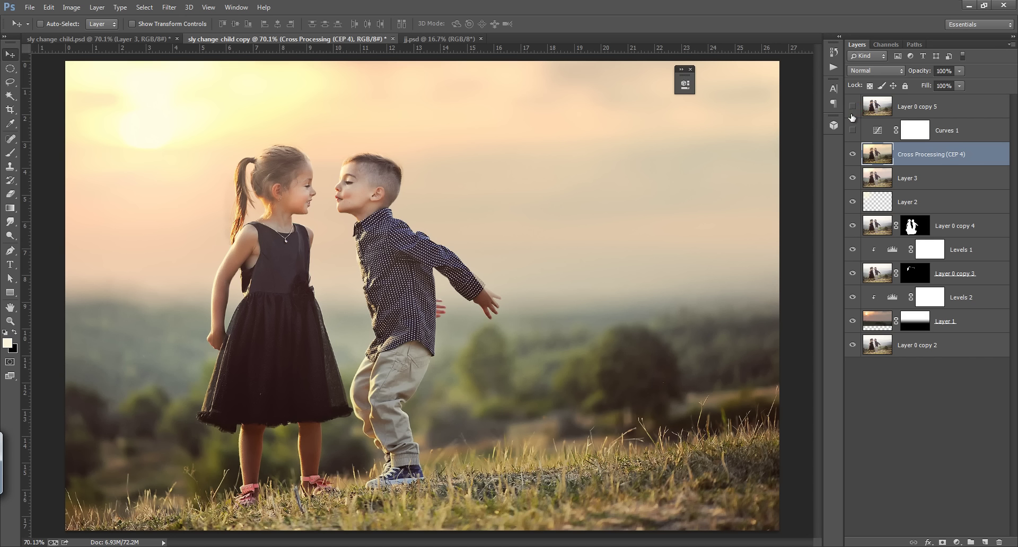
left_click_drag(853, 297, 853, 154)
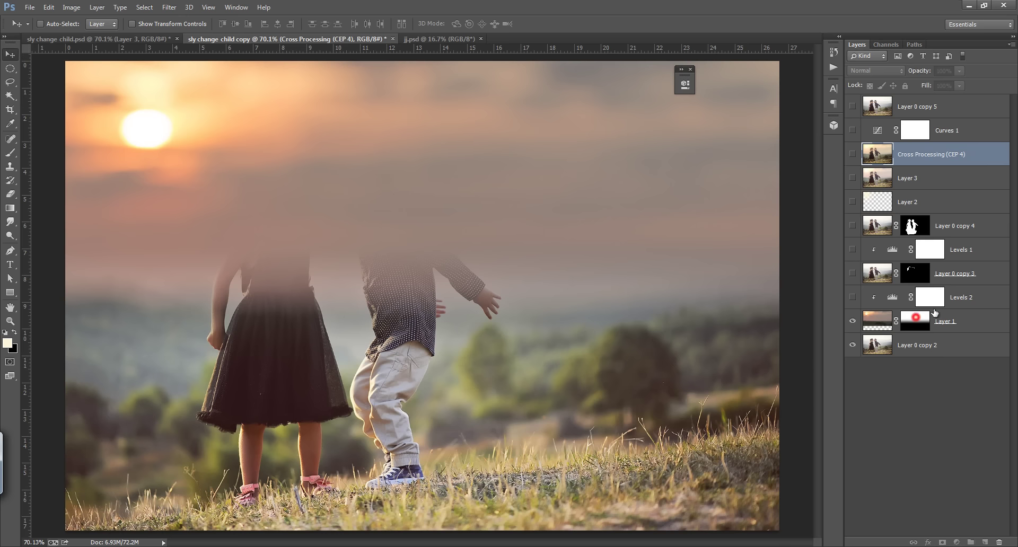
Step: Disable Layer 1's layer mask
left_click(916, 320)
right_click(916, 321)
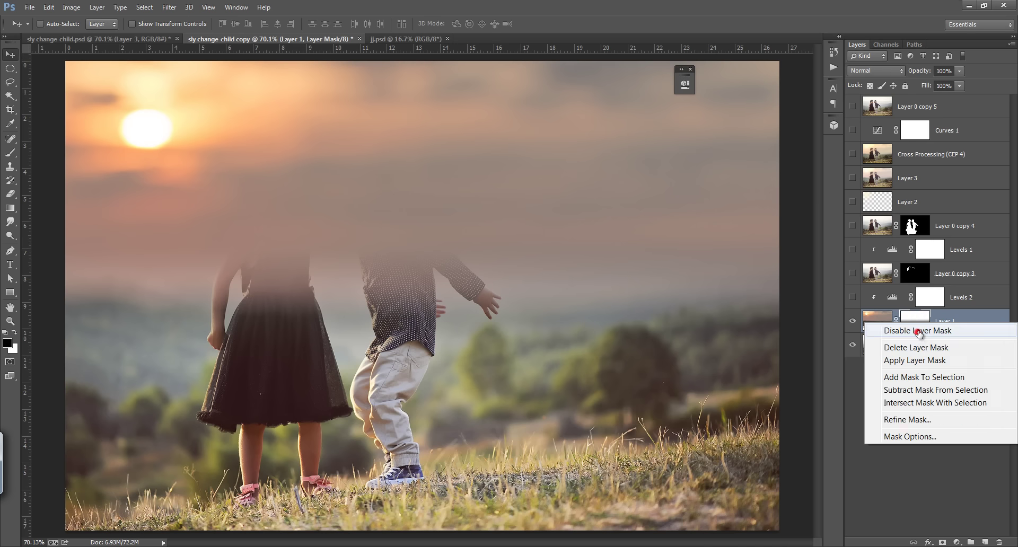
left_click(916, 332)
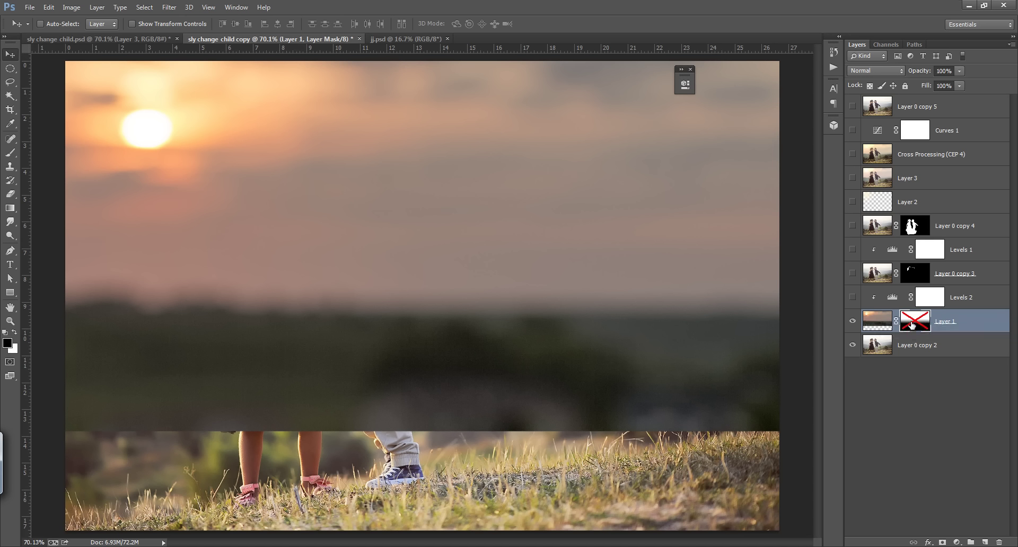
Step: Show the Cross Processing layer again and select the Cross Processing (CEP 4) layer
left_click(854, 155)
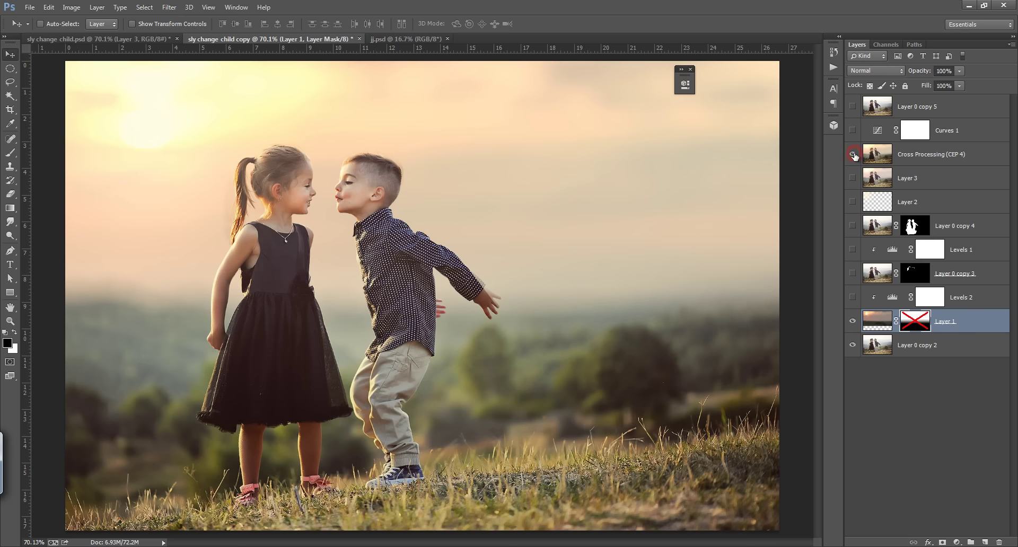
left_click(854, 107)
left_click(854, 108)
left_click(906, 158)
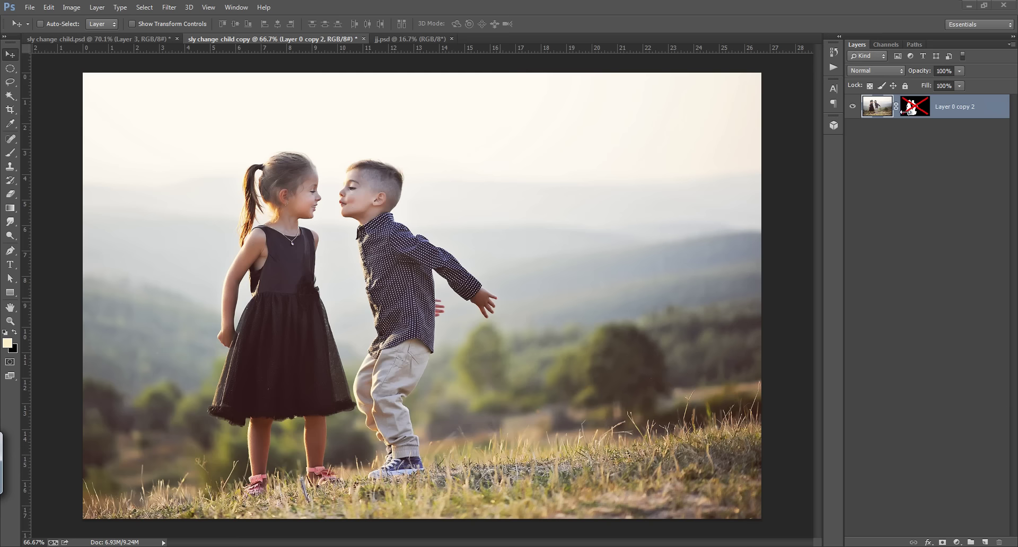
Step: Re-enable Layer 0 copy 2's children cut-out mask and switch to the jj.psd sunset document
left_click(930, 159)
left_click(912, 108, "shift")
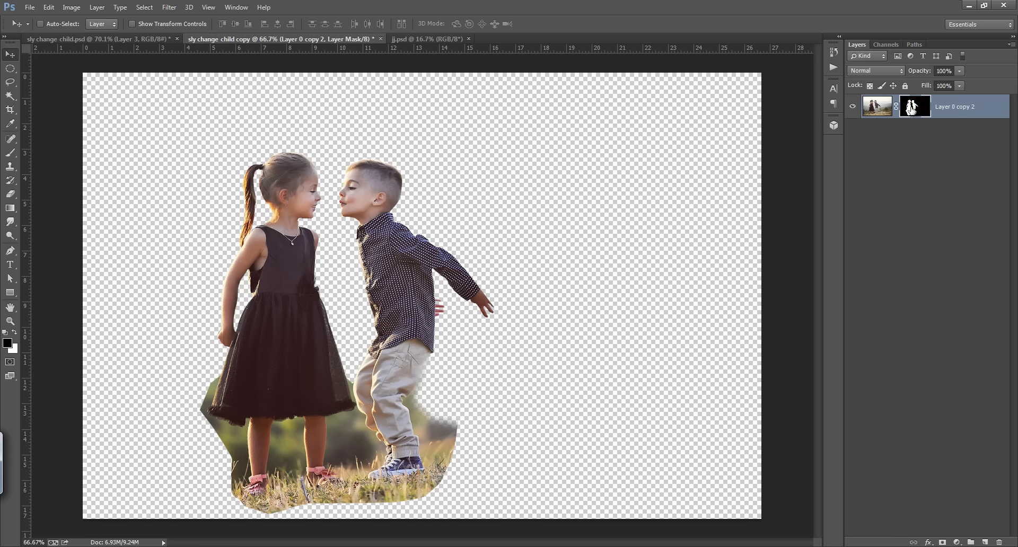
key("ctrl+Tab")
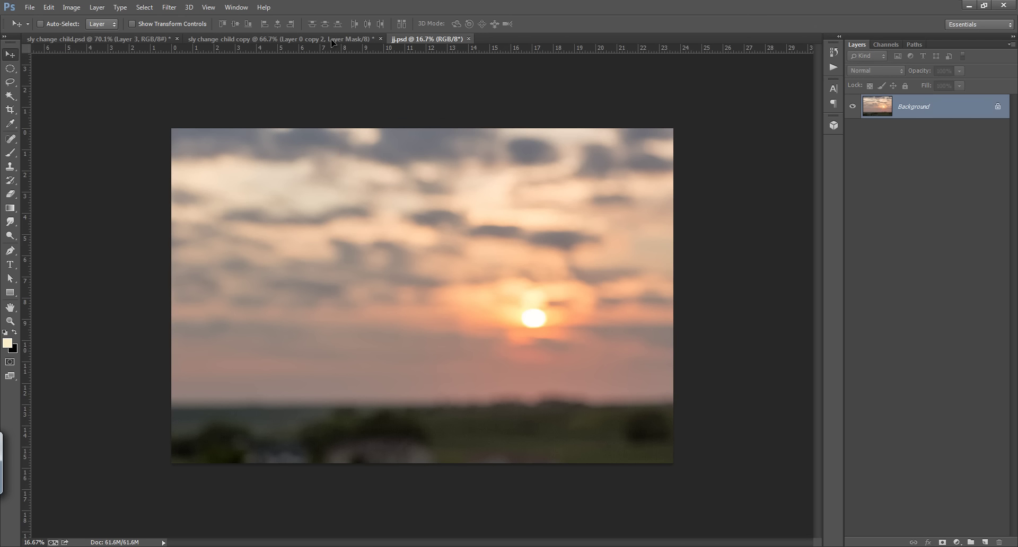
Step: Paste the sunset into the children document and disable Layer 0 copy 2's mask
left_click(332, 40)
key("ctrl+v")
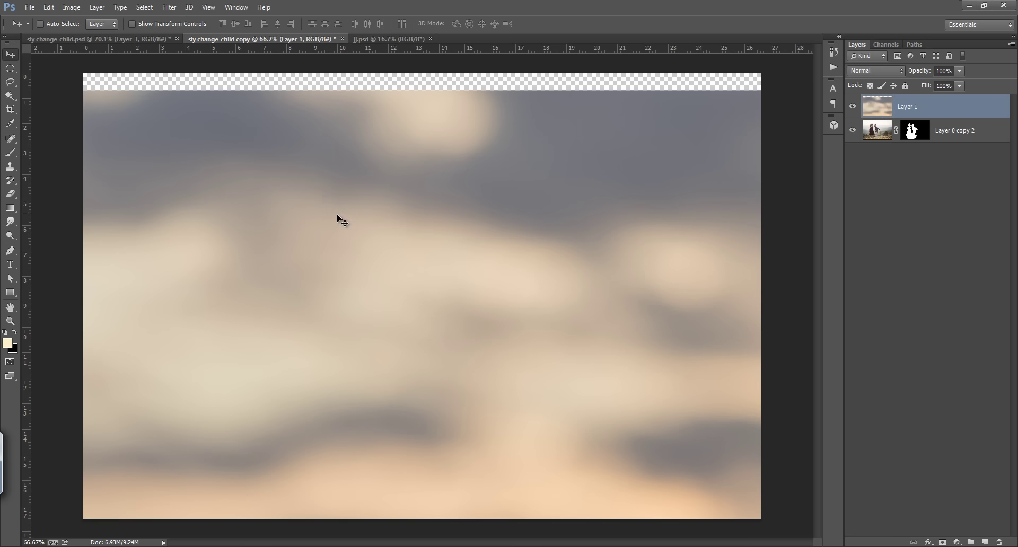
left_click(939, 132)
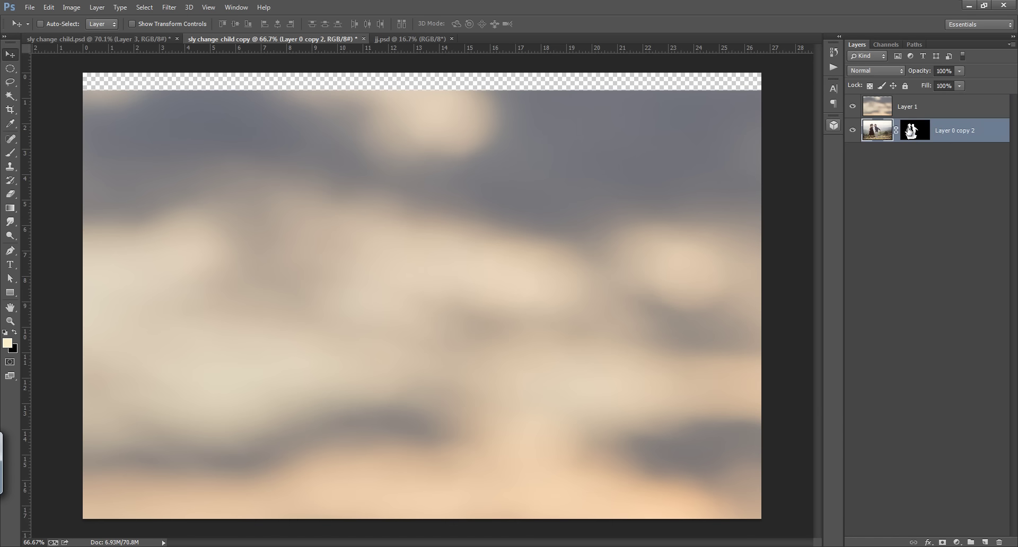
right_click(912, 131)
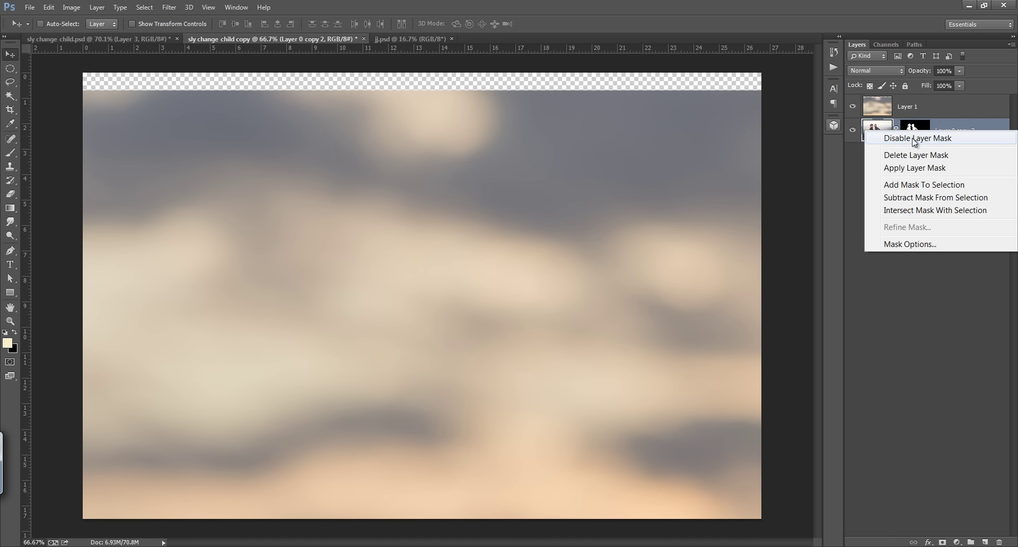
left_click(916, 139)
Step: Scale the sunset Layer 1 to 49.52% to cover the canvas, then fit the image on screen
left_click(916, 109)
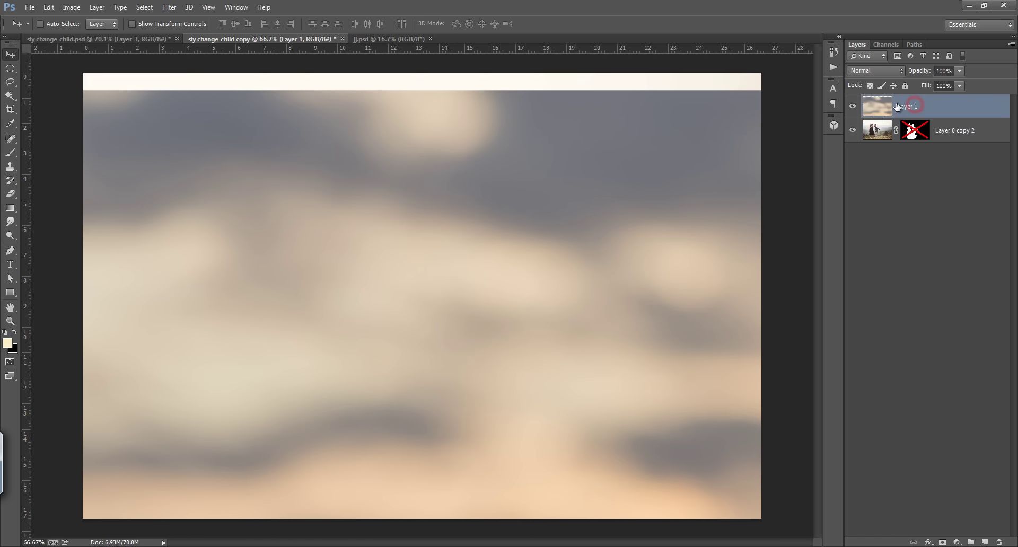
key("ctrl+t")
left_click_drag(437, 157, 366, 200)
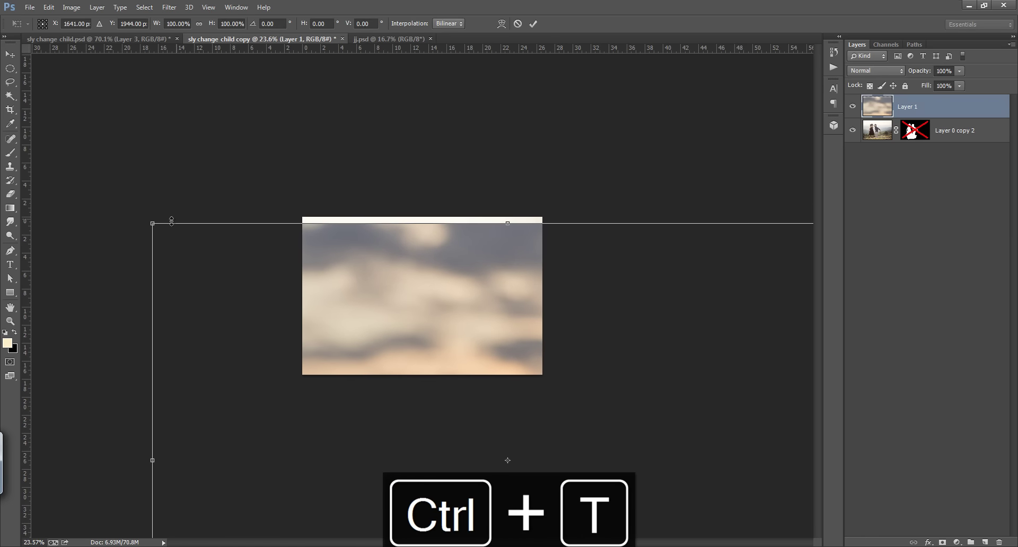
left_click_drag(152, 223, 332, 345)
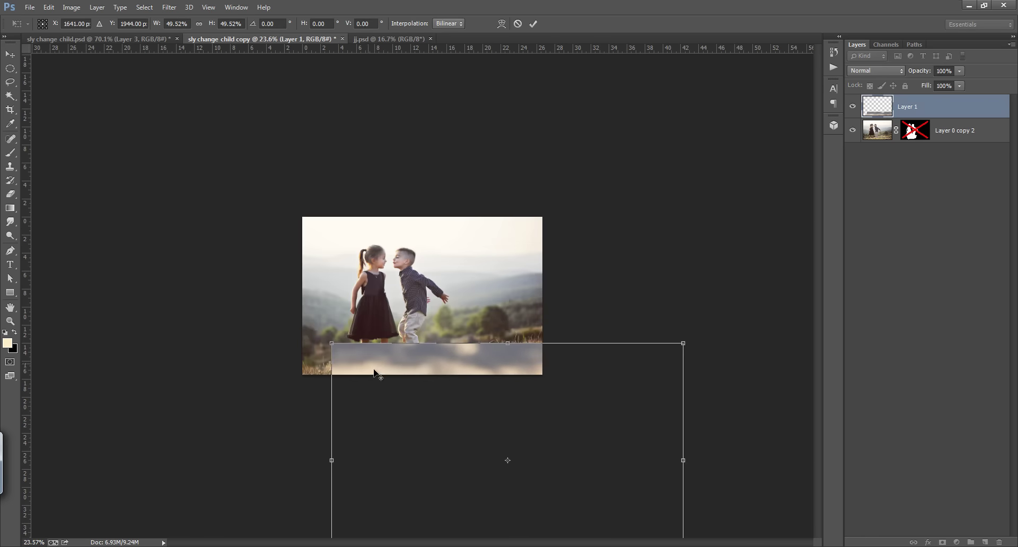
left_click_drag(382, 377, 276, 140)
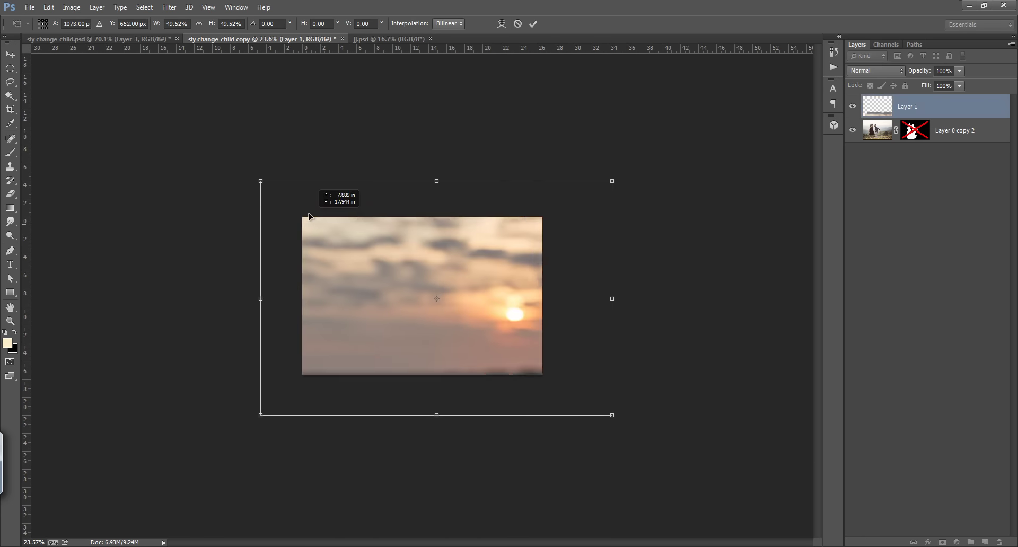
left_click(533, 23)
left_click_drag(491, 272, 498, 222)
key("ctrl+0")
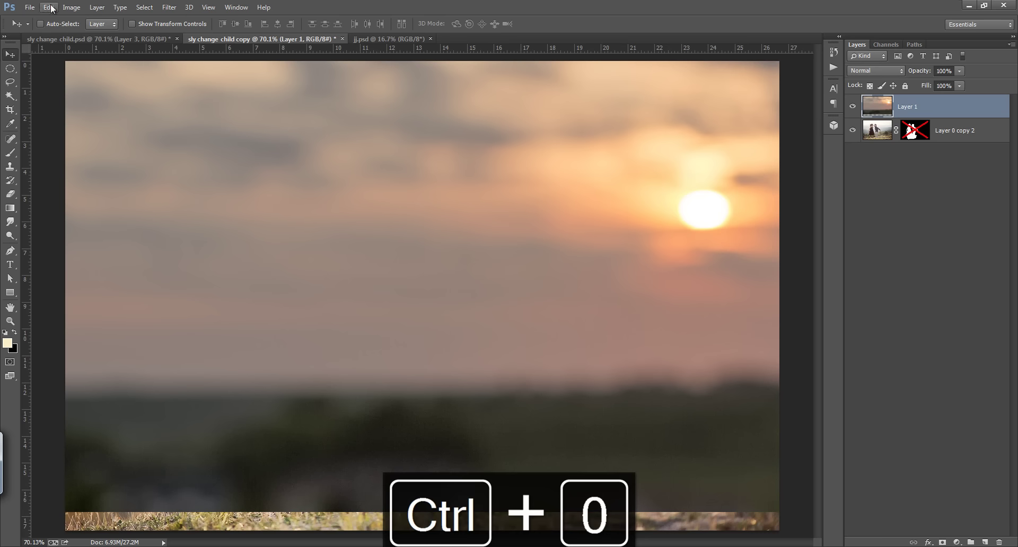
Step: Select sunset Layer 1 and apply Edit > Transform > Flip Horizontal
left_click(853, 106)
left_click(954, 130)
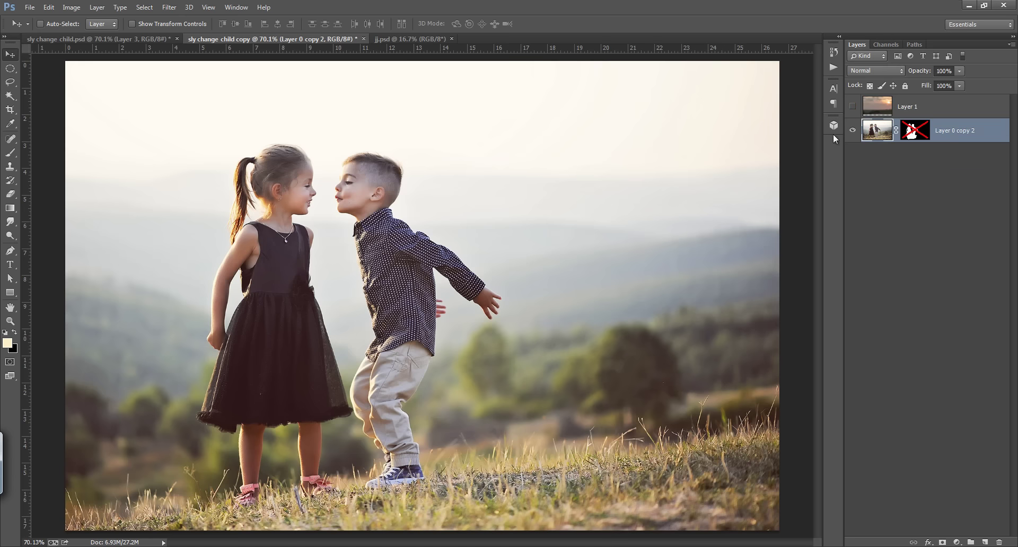
left_click(875, 110)
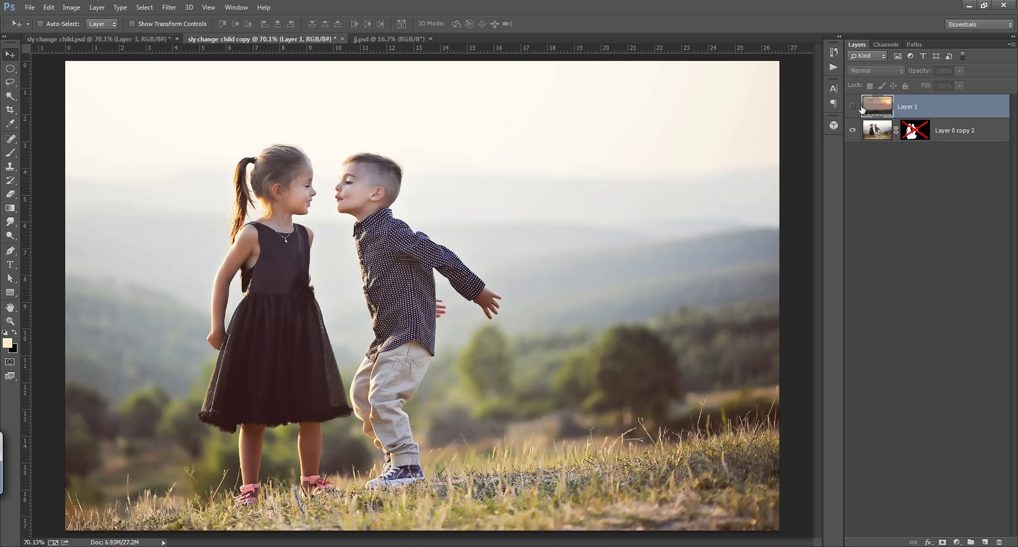
left_click(853, 106)
left_click(48, 7)
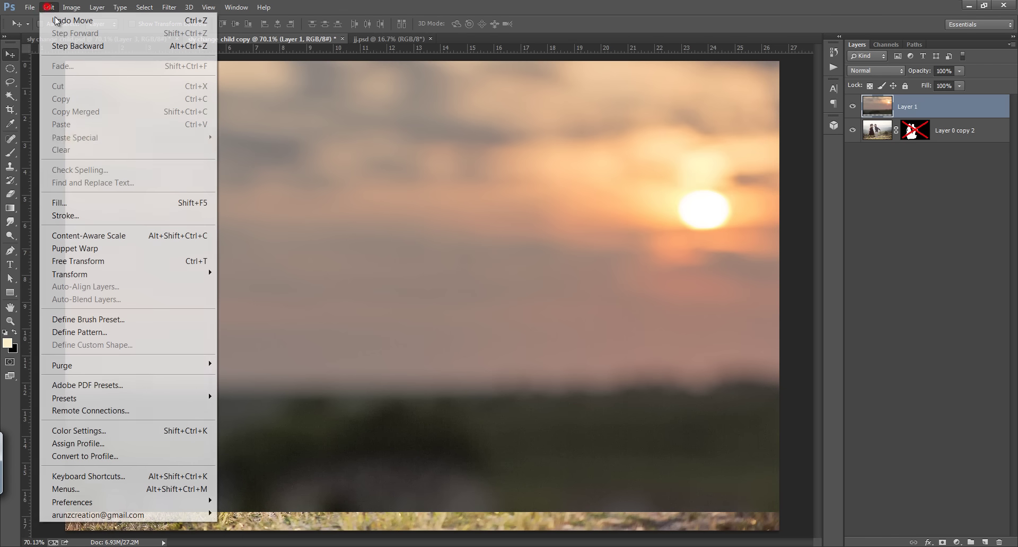
mouse_move(186, 276)
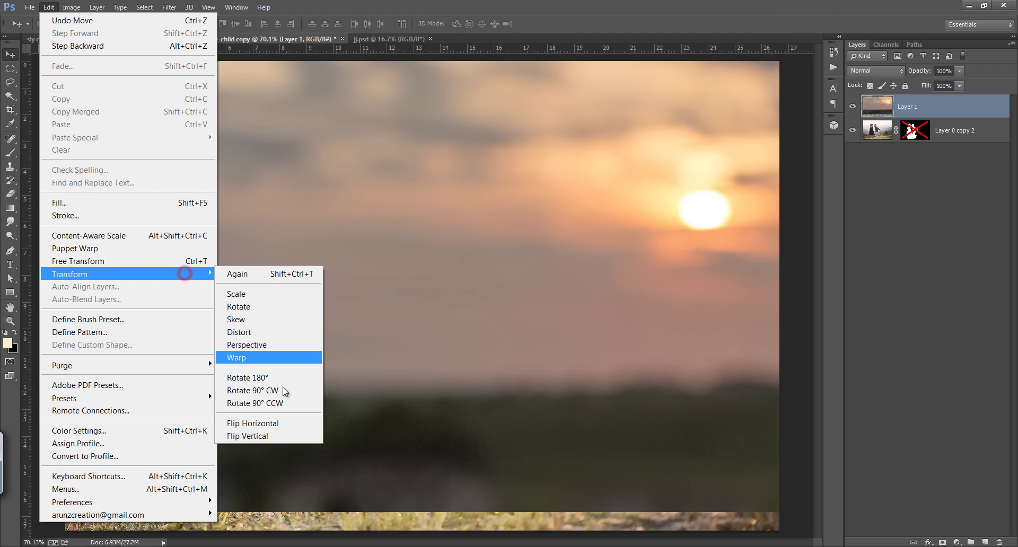
left_click(284, 425)
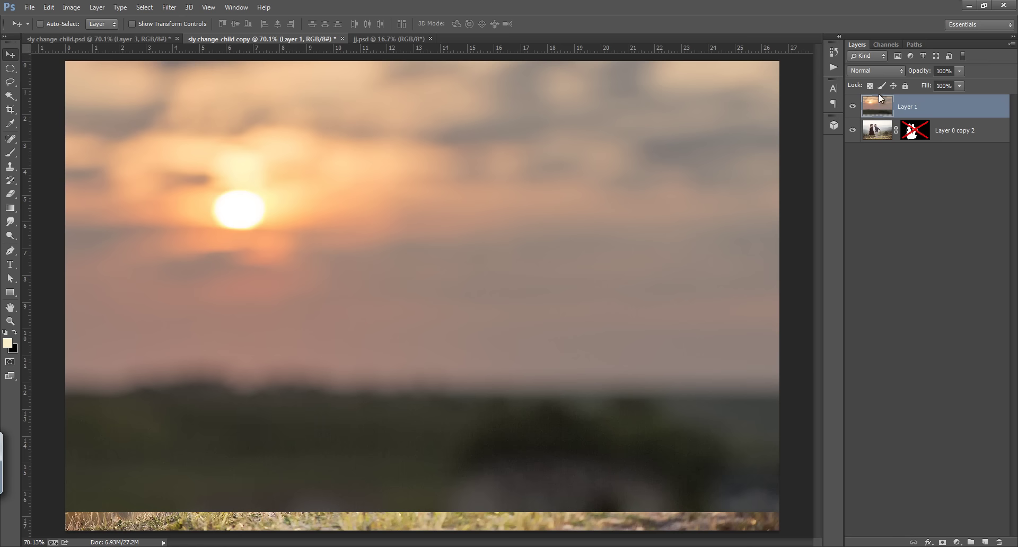
Step: Shift the sunset left and set Layer 1's opacity to 60%
left_click_drag(517, 203, 413, 172)
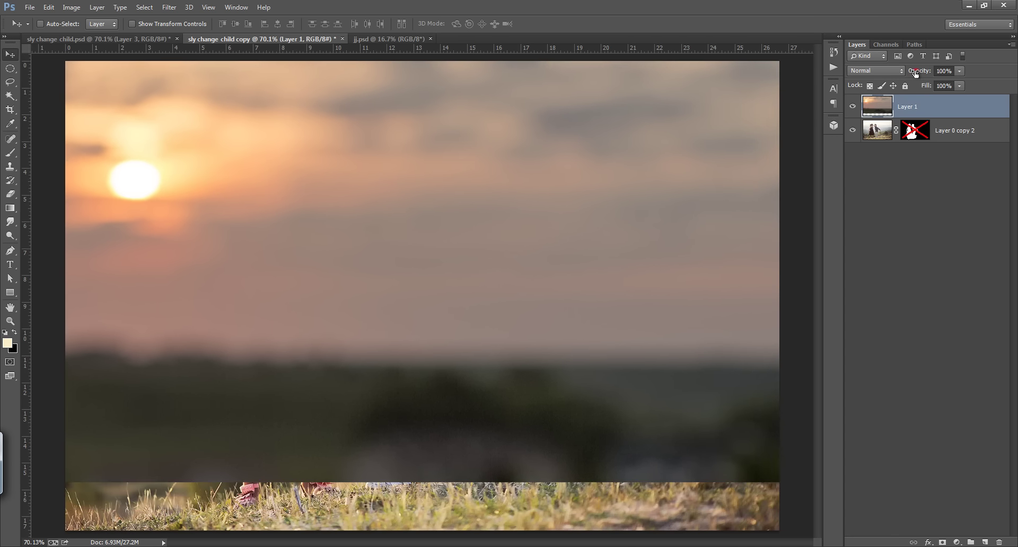
left_click_drag(916, 73, 896, 73)
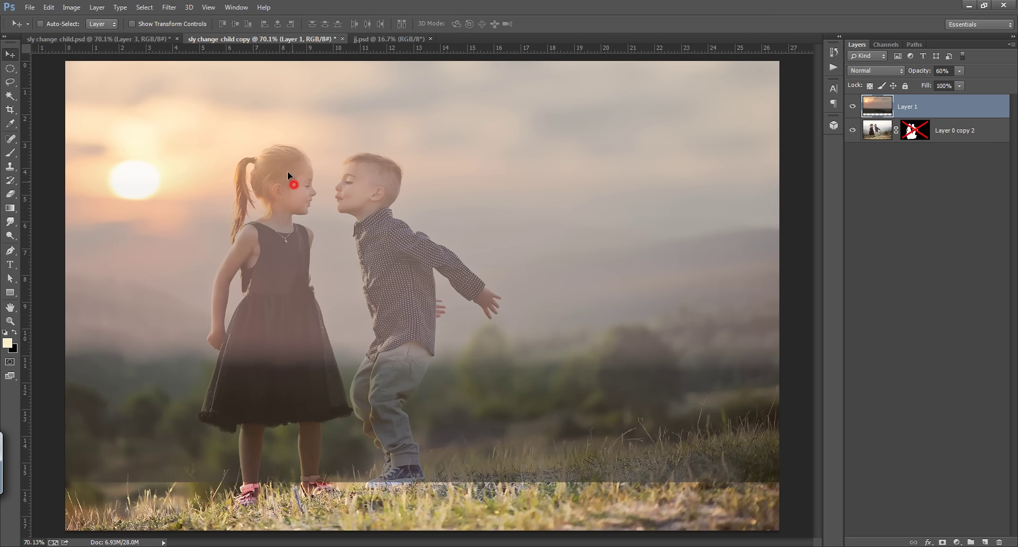
left_click_drag(287, 170, 279, 148)
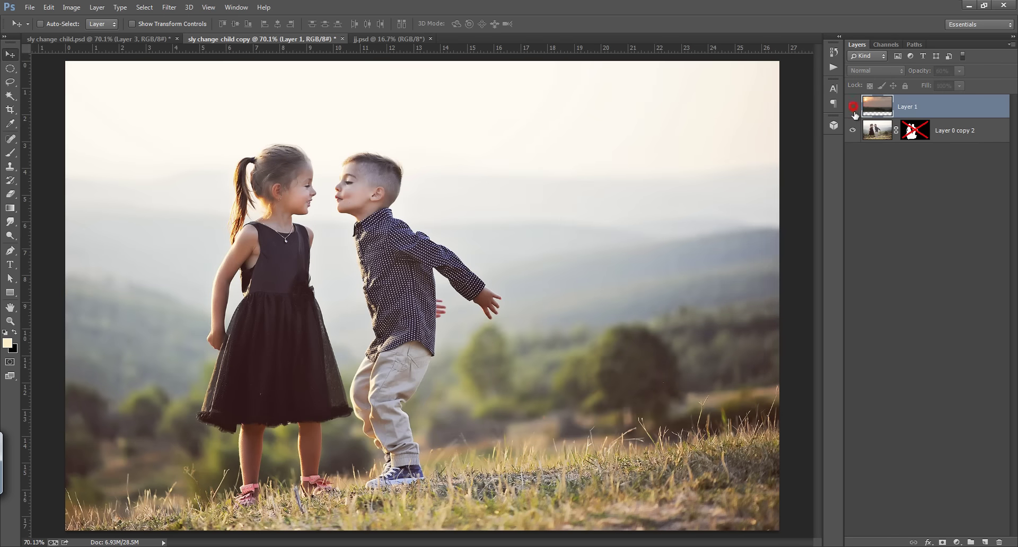
Step: Compare with the overlay hidden, then nudge the sunset so the sun sits top-left
left_click(853, 106)
left_click(852, 106)
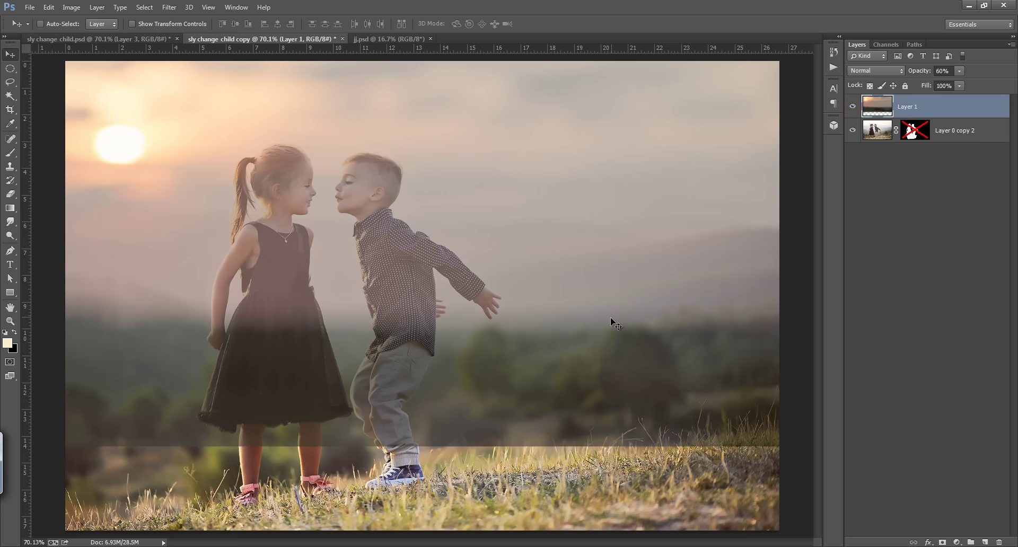
left_click_drag(613, 308, 644, 273)
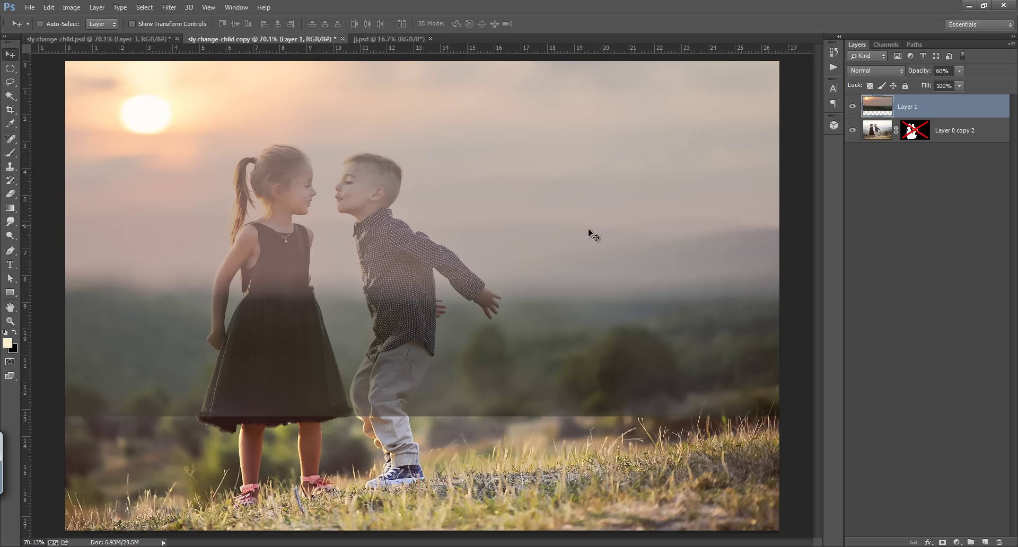
mouse_move(512, 234)
left_mouse_down()
mouse_move(504, 244)
mouse_move(514, 246)
left_mouse_up()
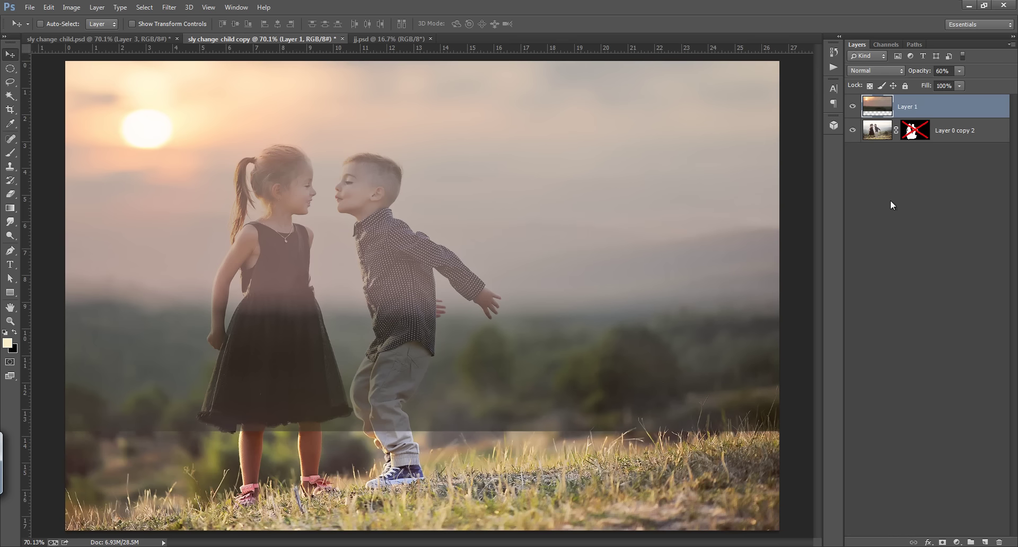
Step: Give Layer 1 100% opacity and a bottom-up gradient mask, then move it below Layer 0 copy 2
left_click(942, 543)
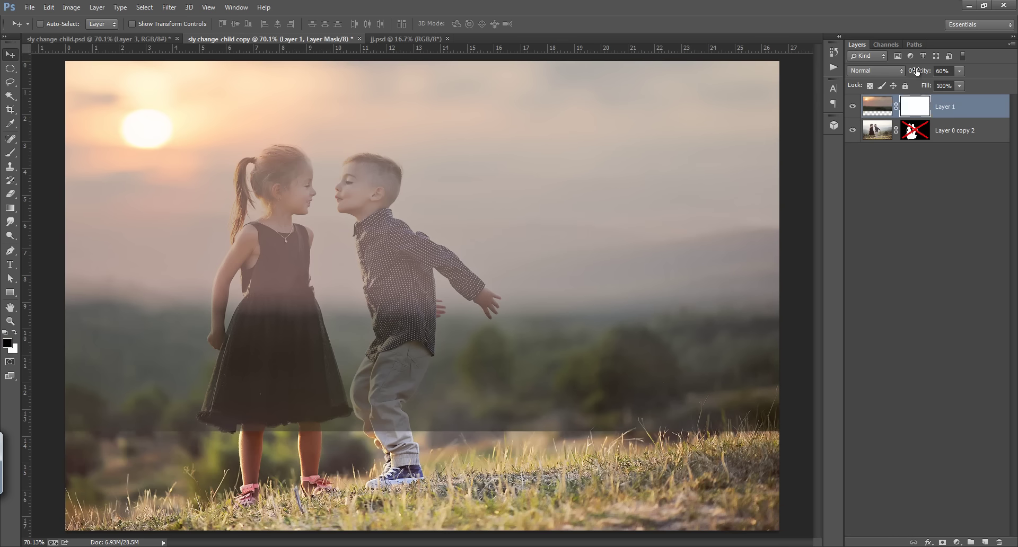
left_click_drag(917, 71, 939, 72)
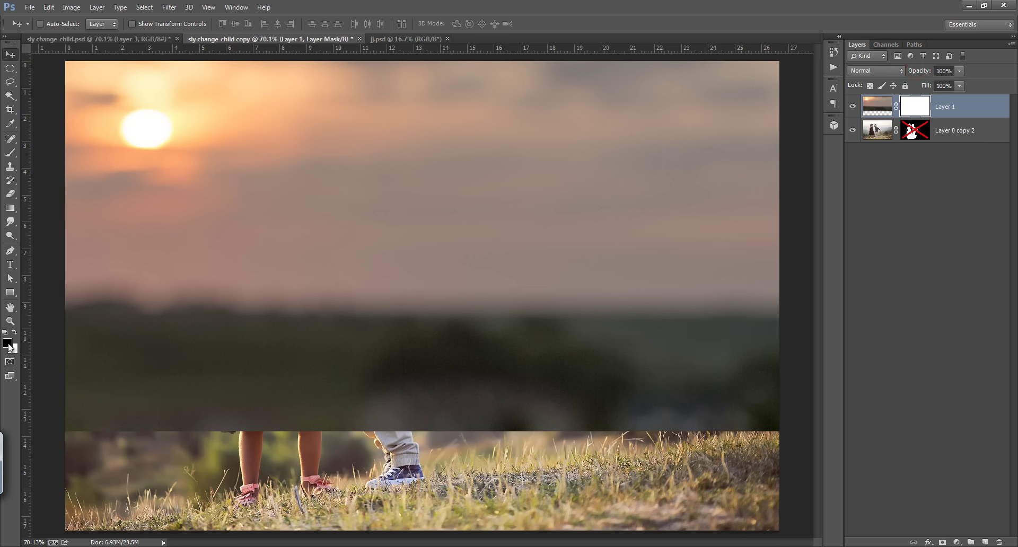
left_click(10, 208)
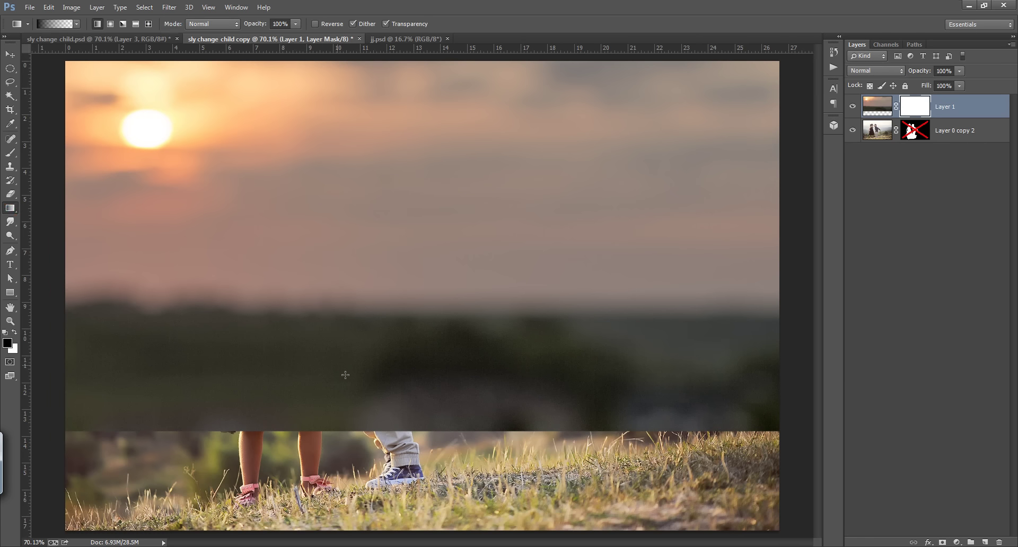
left_click_drag(433, 367, 441, 254)
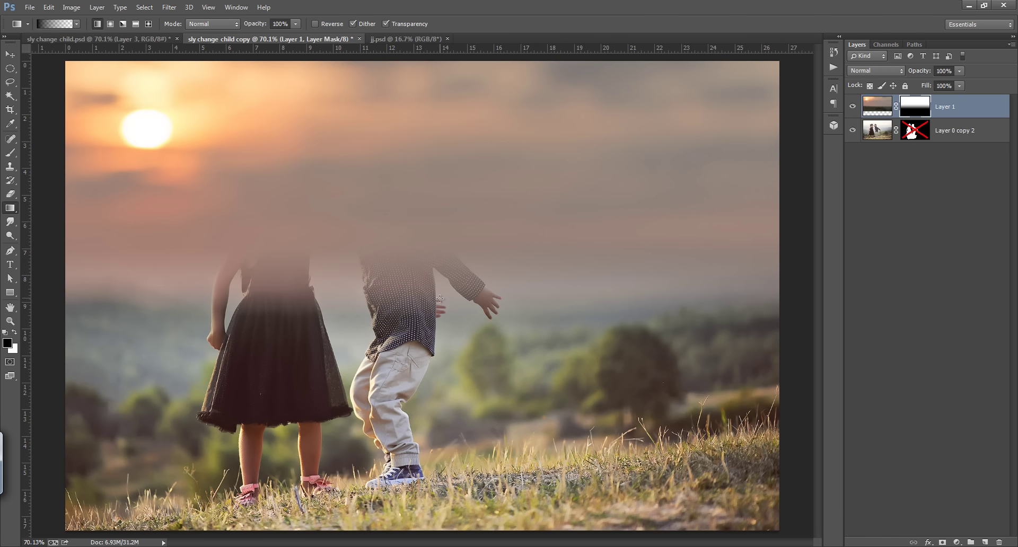
left_click_drag(964, 118, 959, 137)
left_click(938, 107)
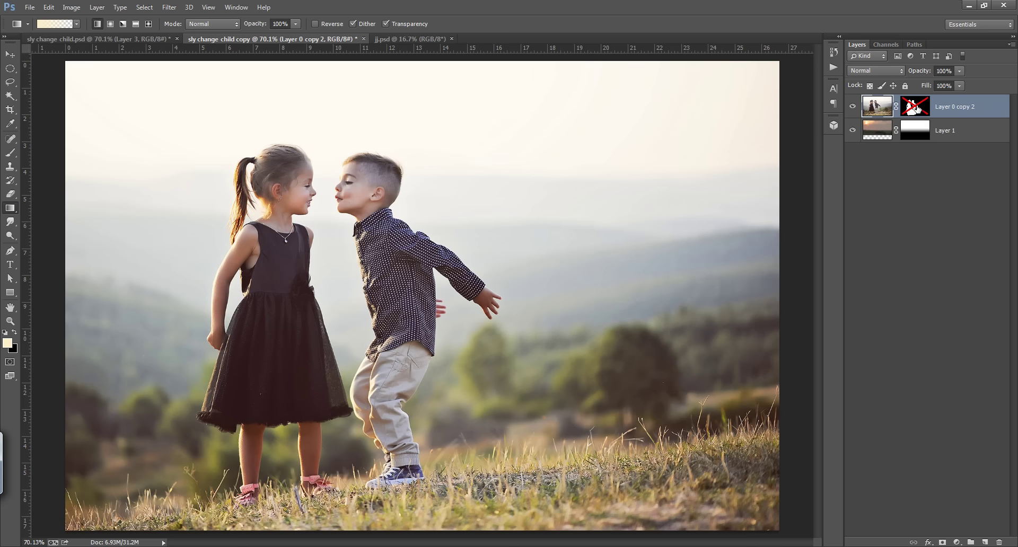
Step: Re-enable Layer 0 copy 2's cut-out mask and duplicate the masked children layer
left_click(914, 109, "shift")
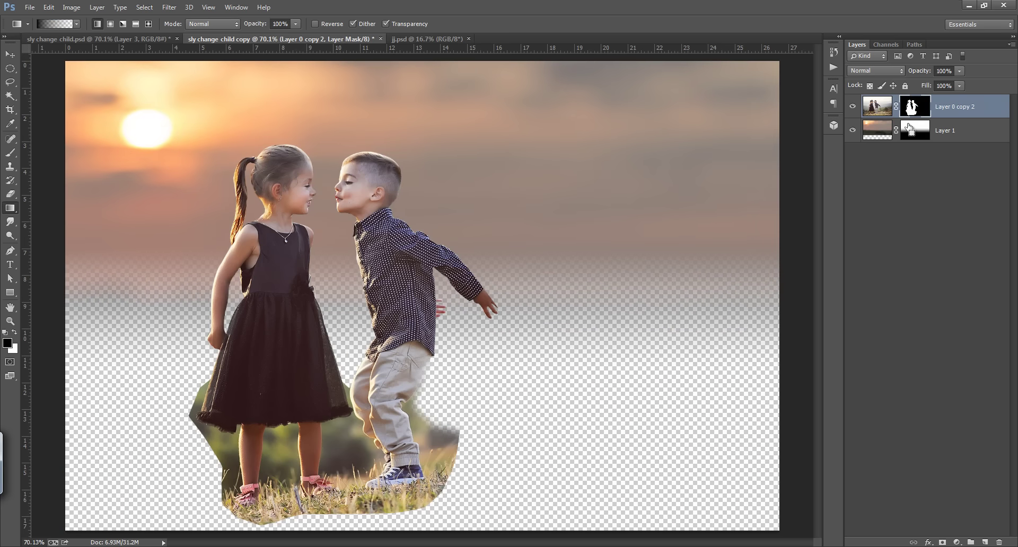
key("ctrl+j")
left_click(853, 130)
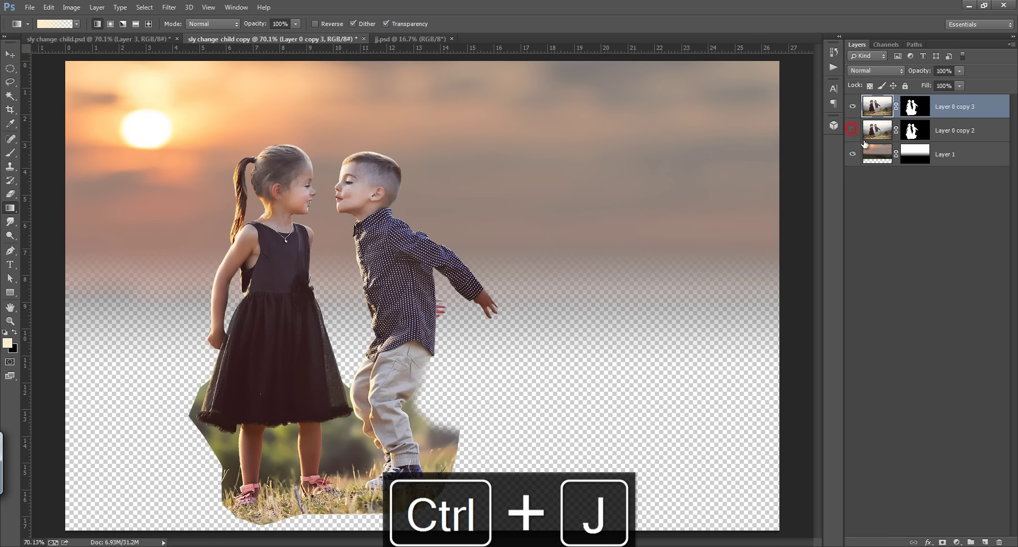
left_click(852, 131)
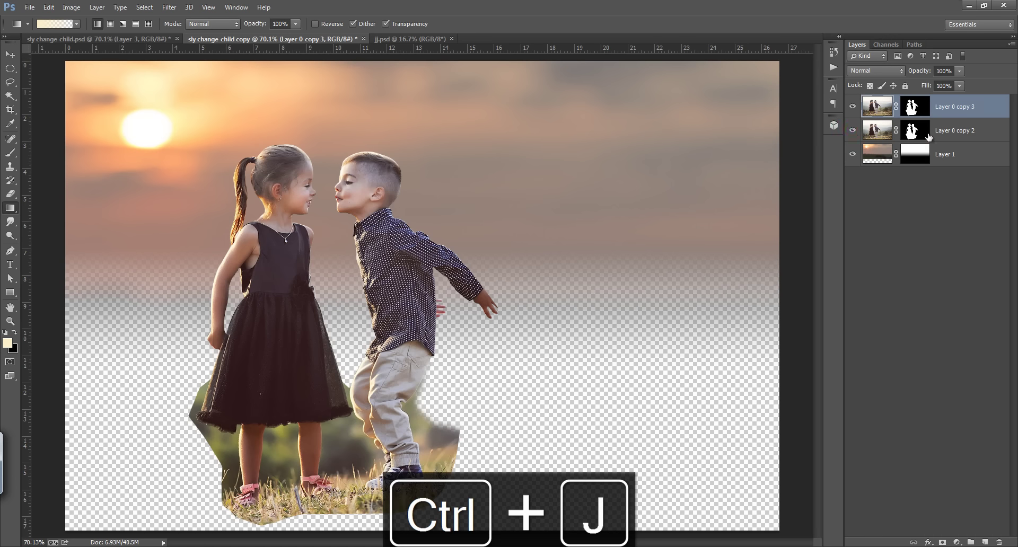
Step: Move Layer 0 copy 2 below Layer 1 and delete its layer mask
left_click_drag(941, 136, 955, 161)
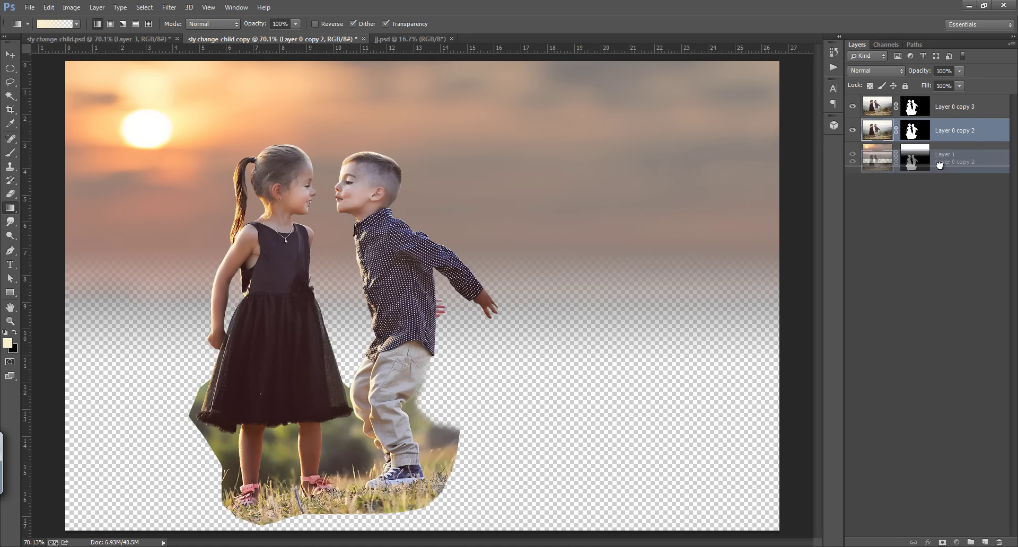
left_click(915, 157)
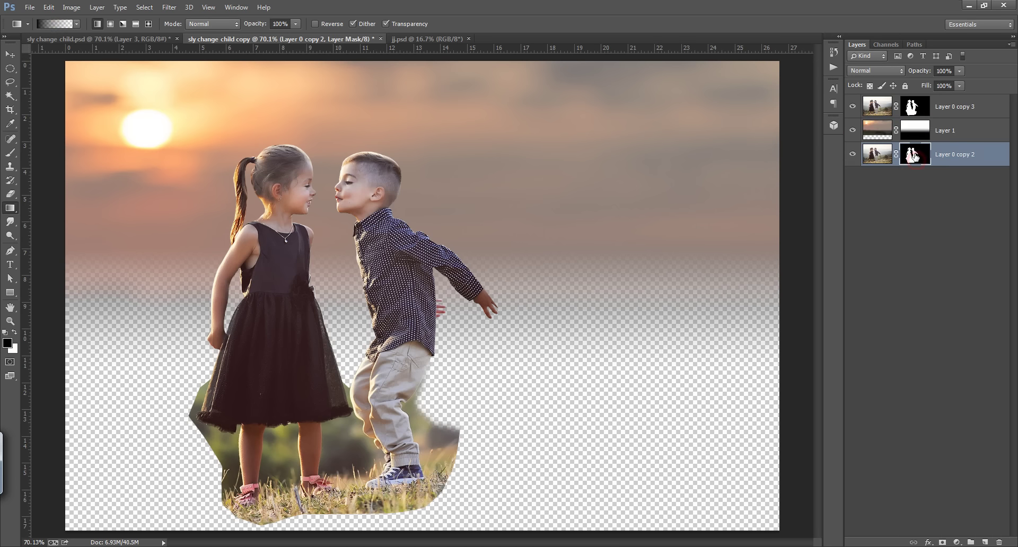
right_click(915, 156)
left_click(923, 183)
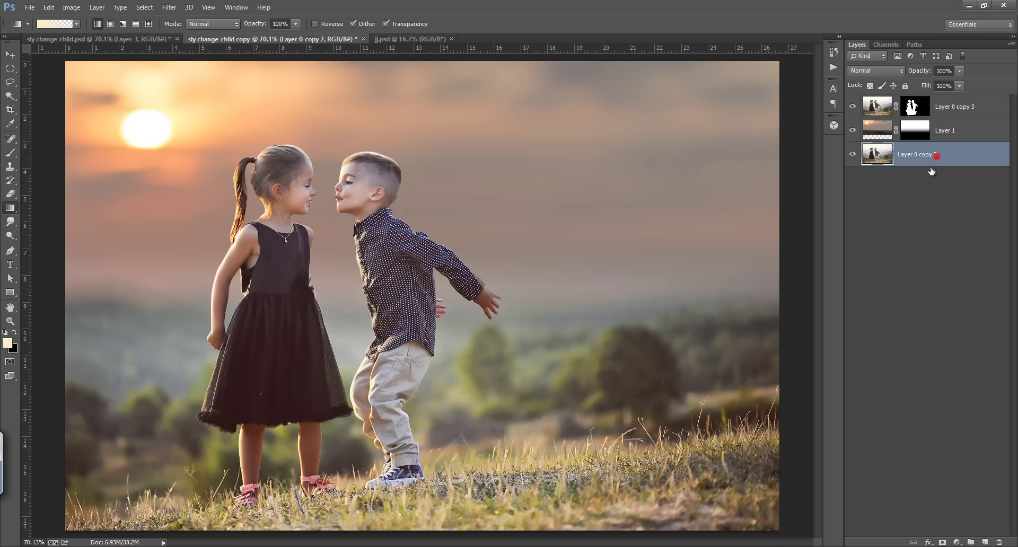
left_click(954, 109)
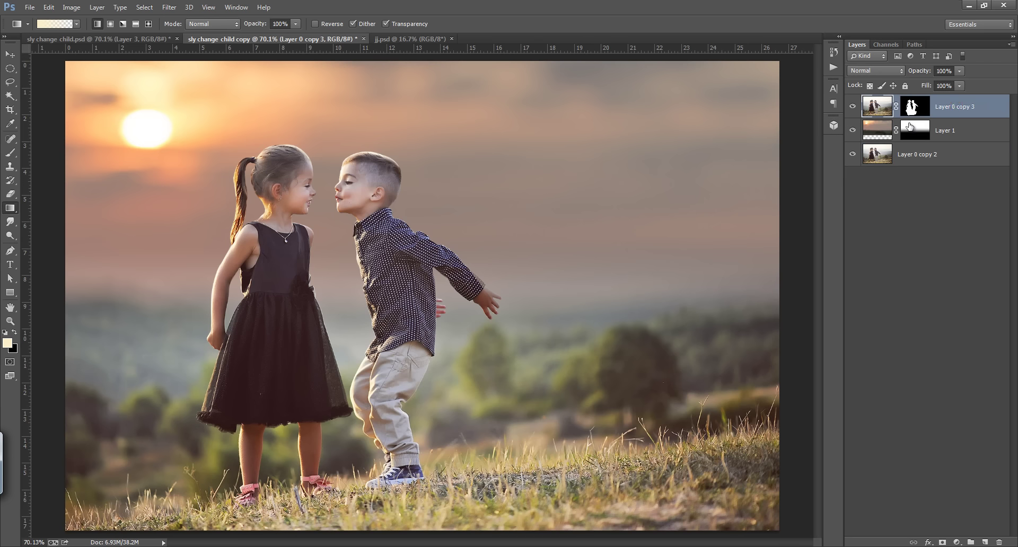
left_click(911, 116)
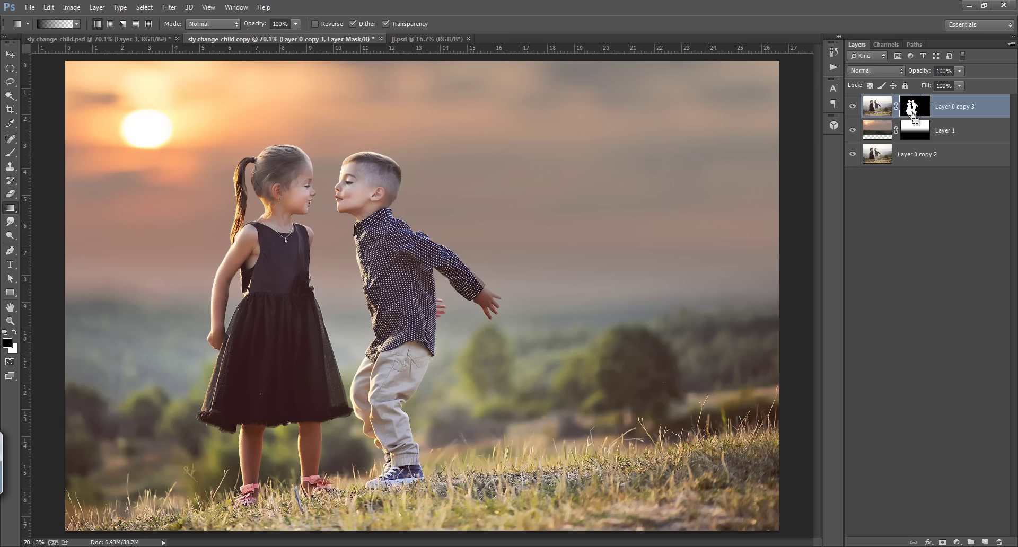
Step: Duplicate into Layer 0 copy 4, delete Layer 0 copy 3's mask, and set it to Multiply
key("ctrl+j")
left_click(912, 131)
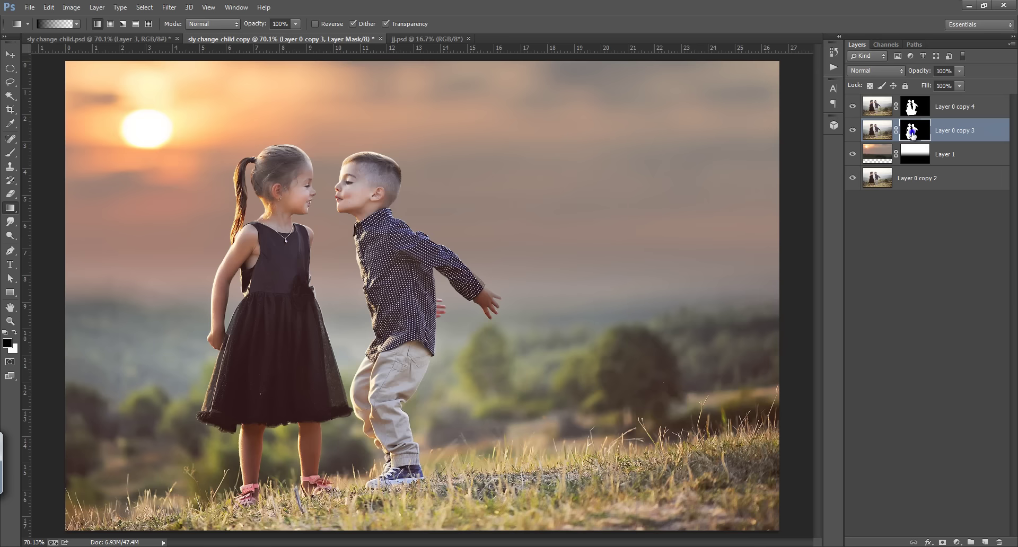
right_click(912, 134)
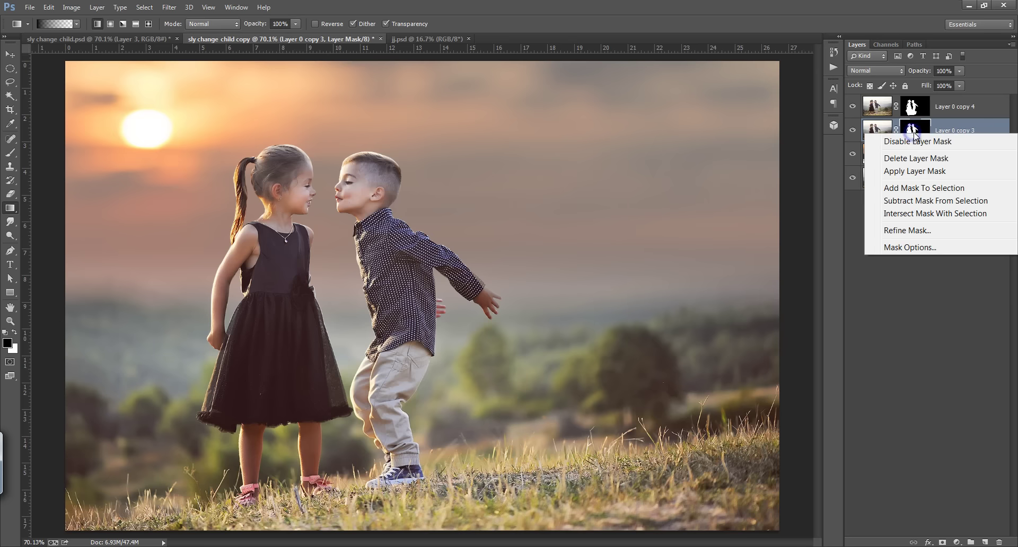
left_click(903, 159)
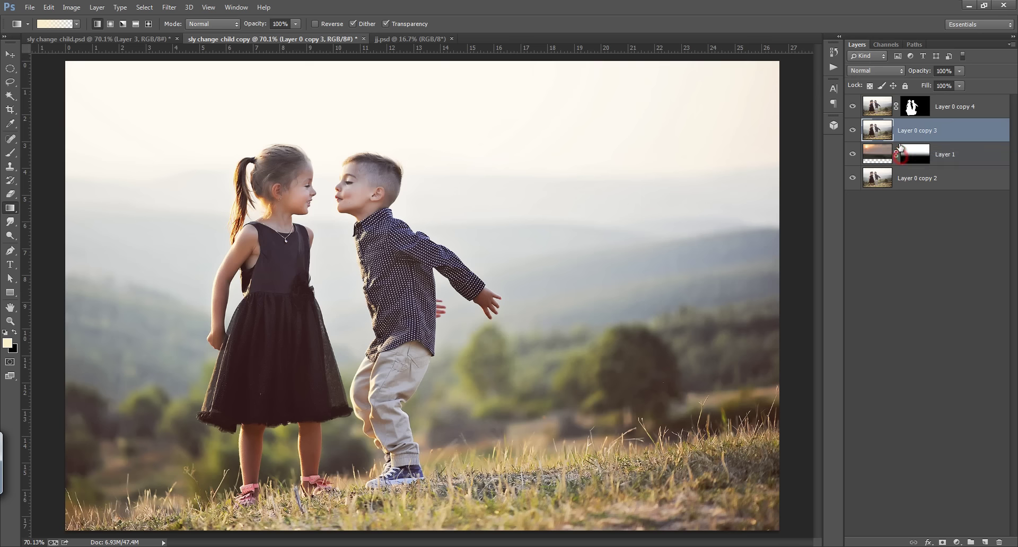
left_click(889, 71)
left_click(872, 128)
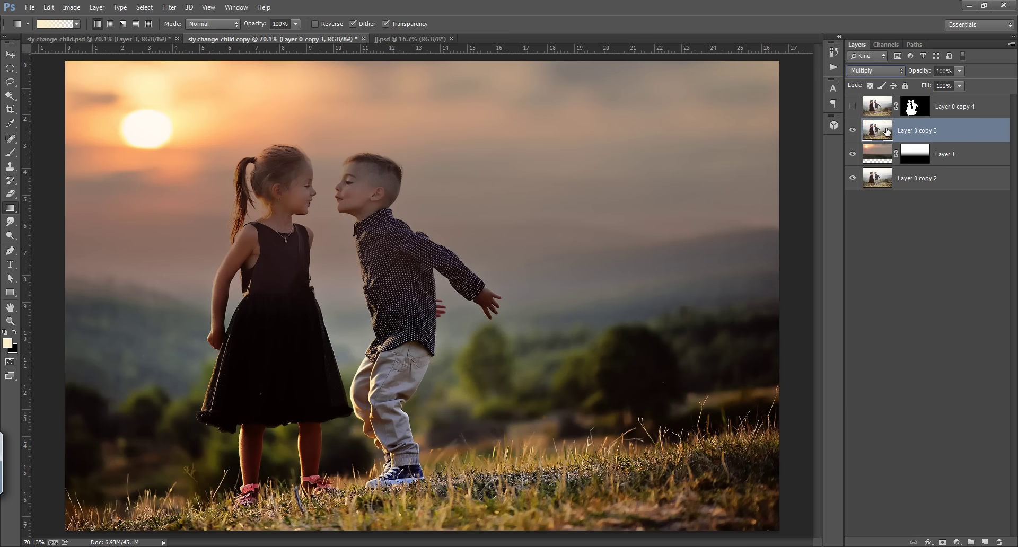
Step: Show Layer 0 copy 4 and give Layer 0 copy 3 a black-filled layer mask
left_click(914, 106)
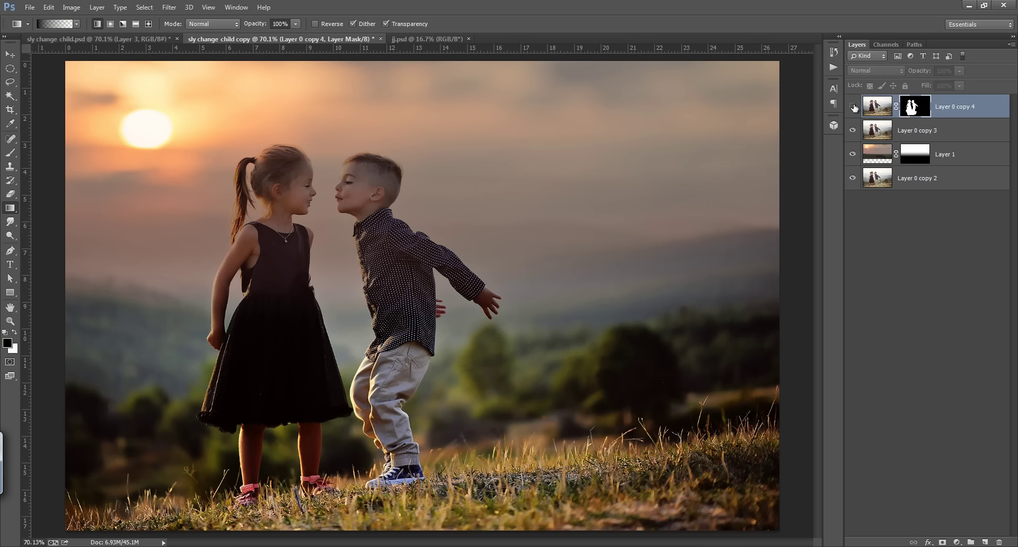
left_click(853, 106)
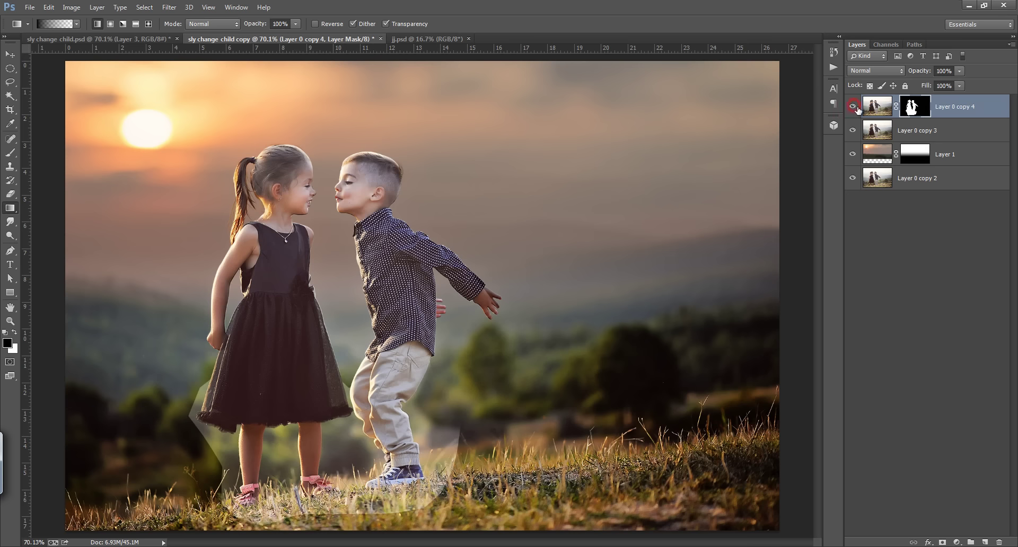
left_click(914, 131)
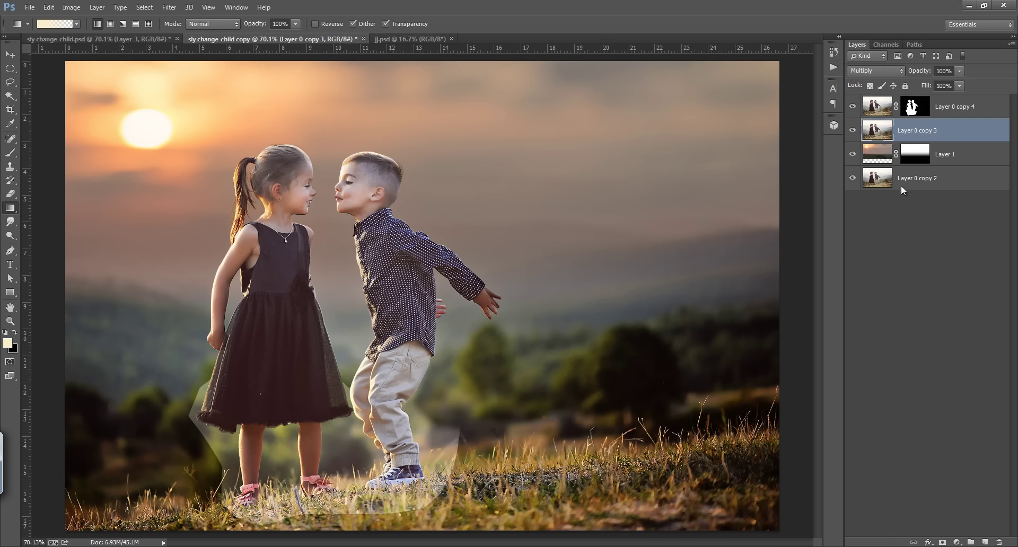
left_click(943, 542)
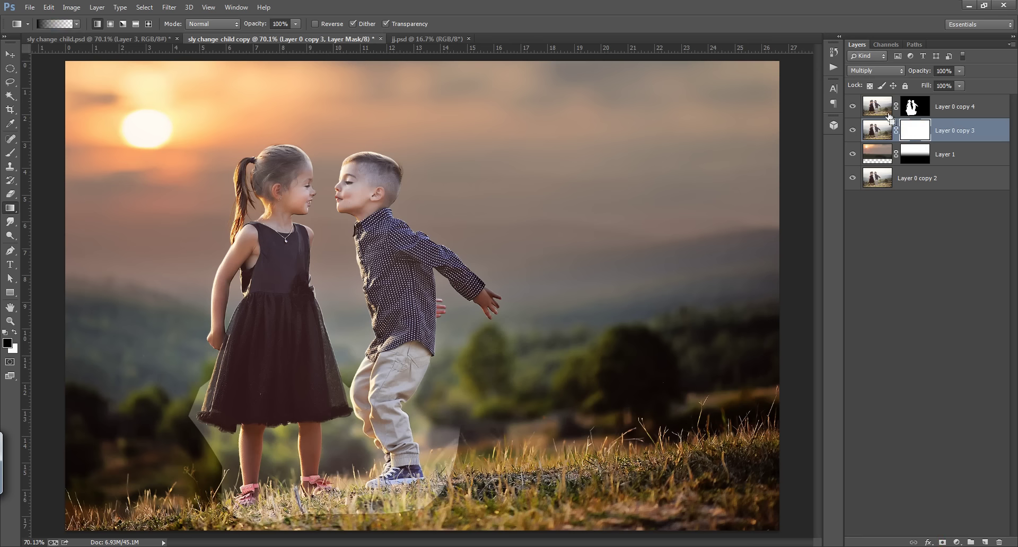
key("ctrl+BackSpace")
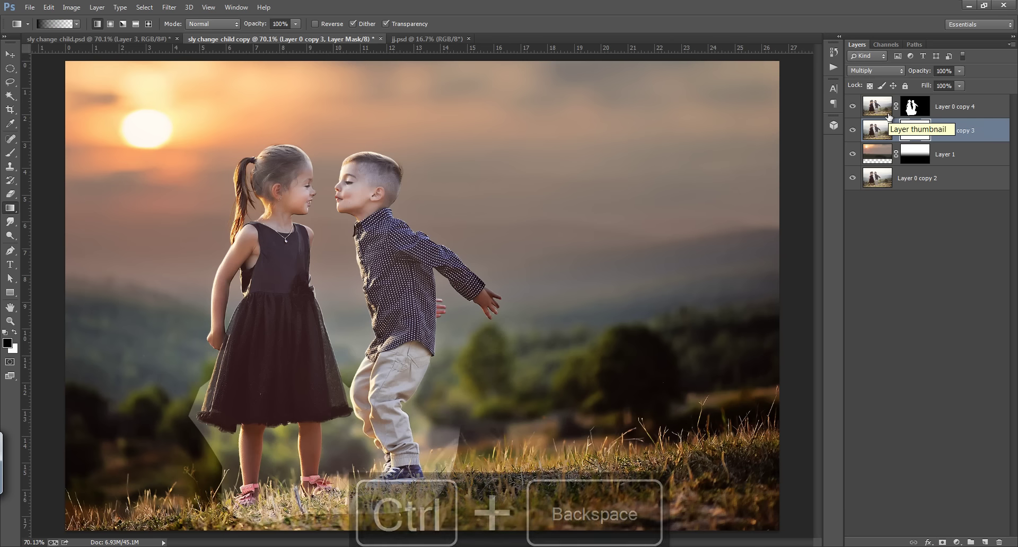
key("alt+BackSpace")
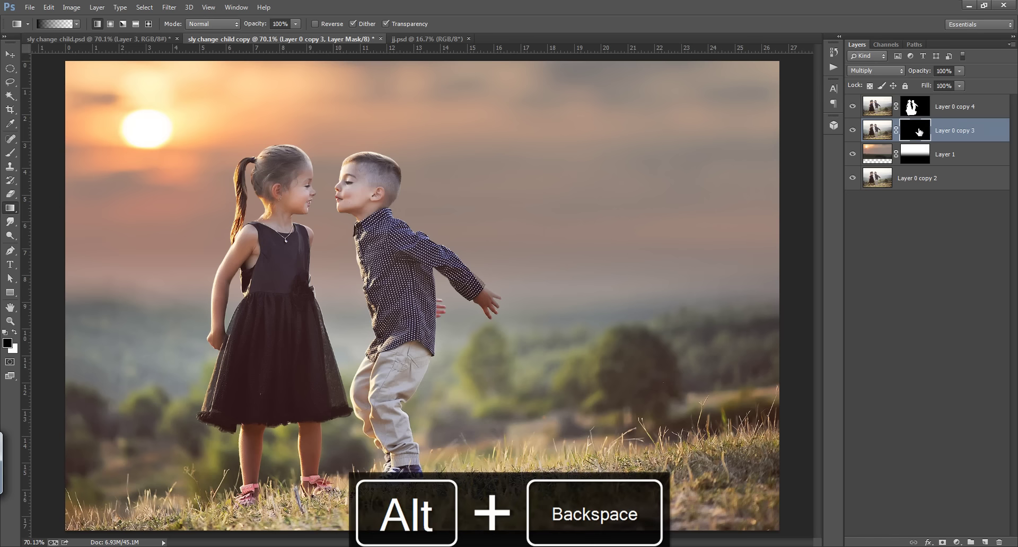
Step: Zoom in on the children and pick a soft round Brush preset at 40 px
left_click(917, 130)
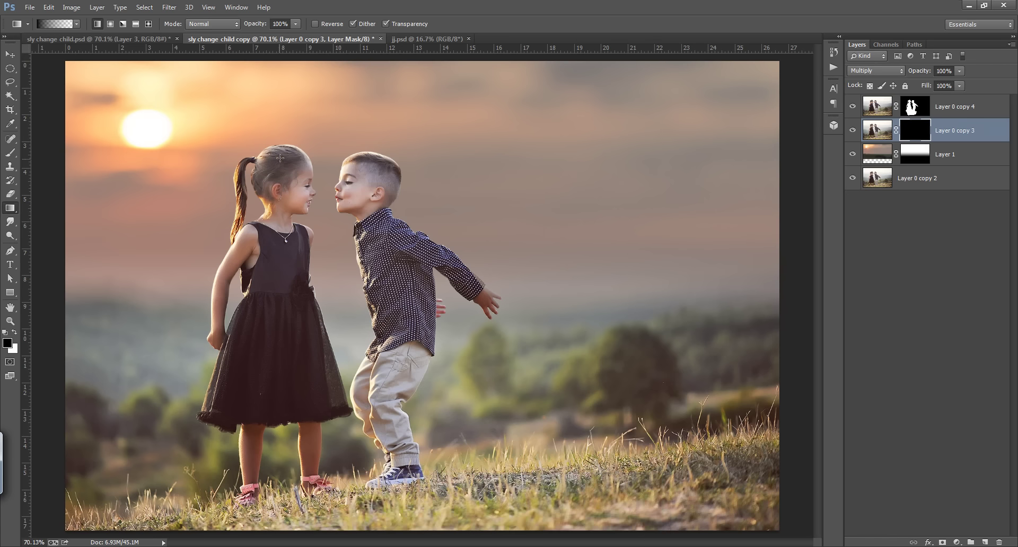
left_click_drag(248, 187, 259, 177)
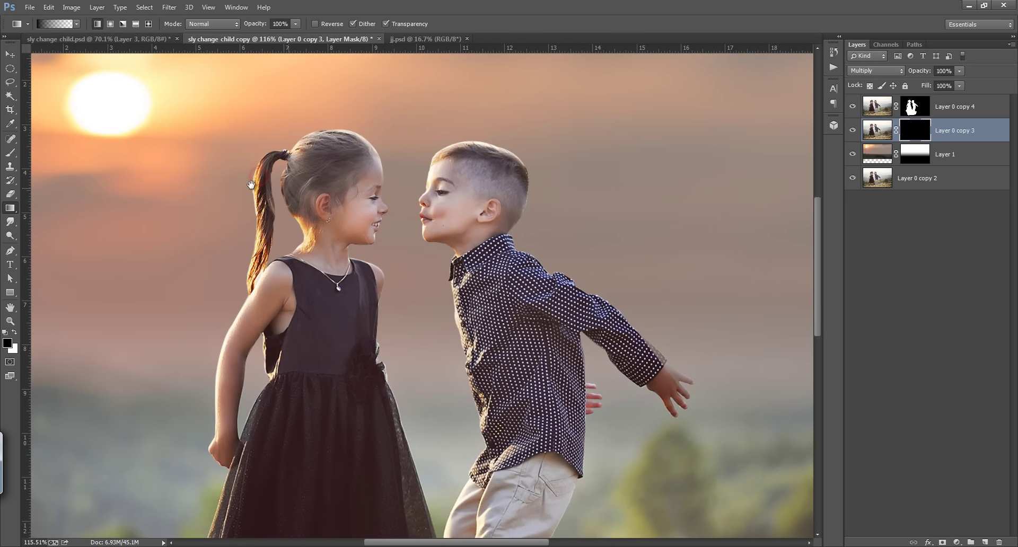
key("b")
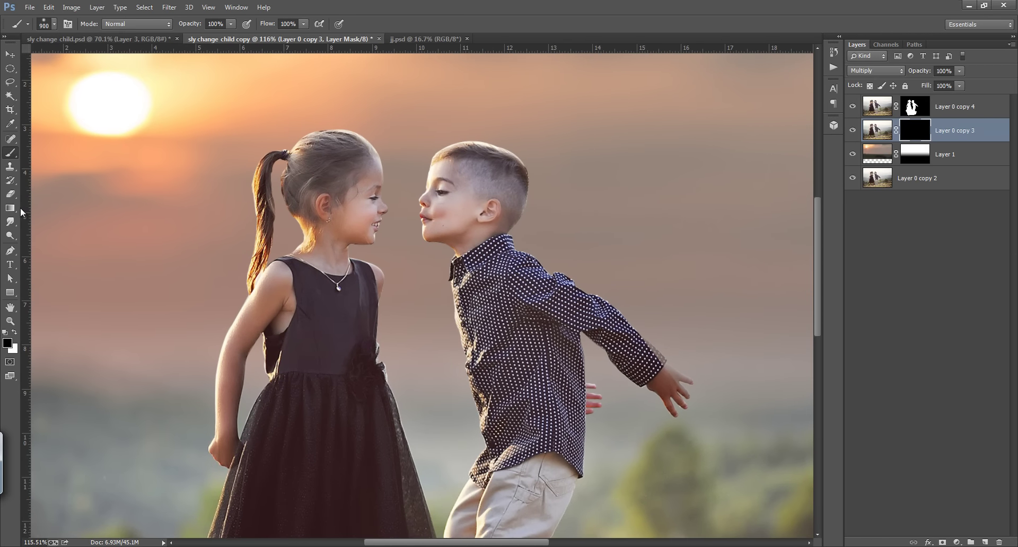
left_click(44, 25)
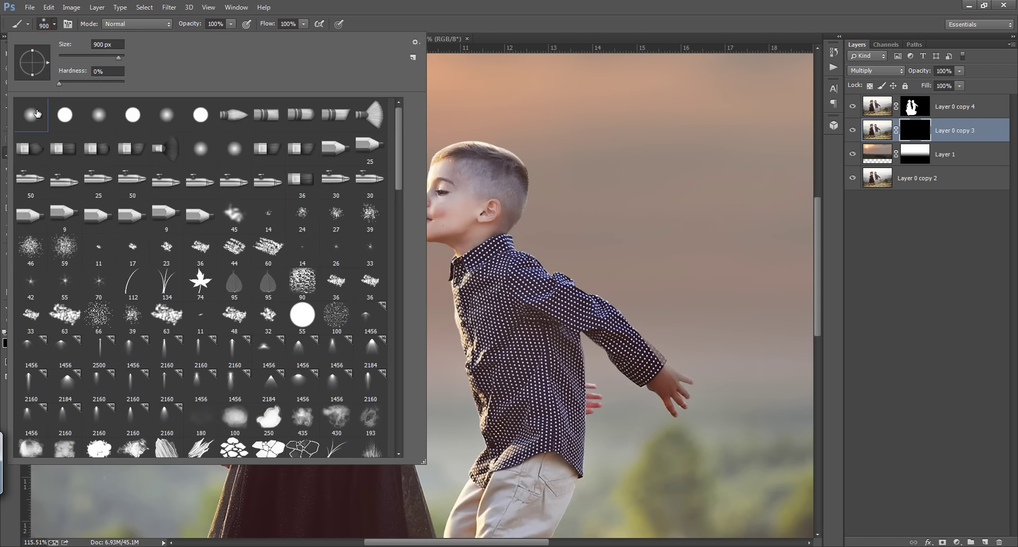
left_click(507, 9)
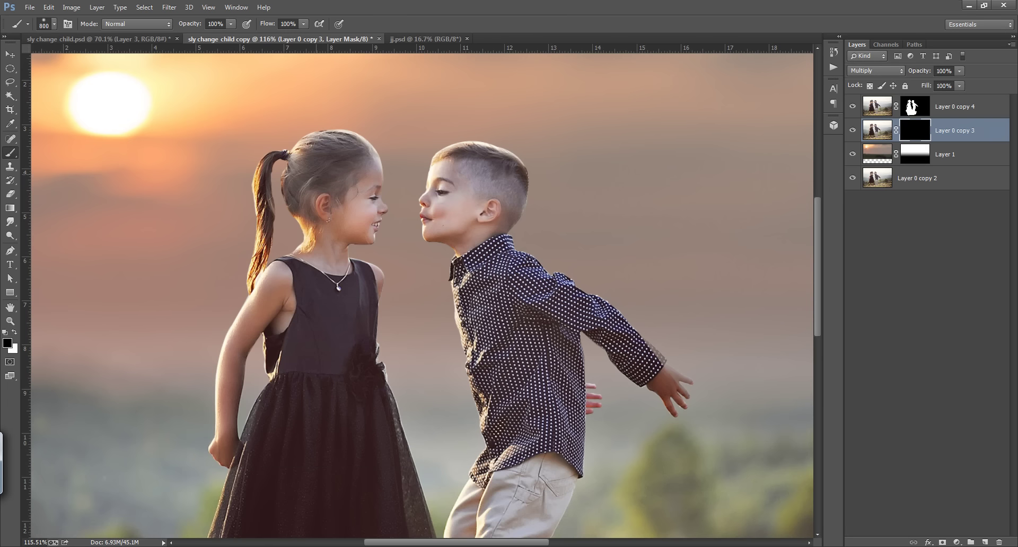
key("bracketleft")
key("bracketleft")
key("bracketleft")
key("bracketleft")
key("bracketleft")
key("bracketleft")
key("bracketleft")
key("bracketleft")
key("bracketleft")
key("bracketleft")
key("bracketleft")
key("bracketleft")
key("bracketleft")
key("bracketleft")
key("bracketleft")
key("bracketleft")
key("bracketleft")
key("bracketleft")
Step: Paint white at 35 px on Layer 0 copy 3's mask along the ponytail
left_click_drag(264, 163, 256, 201)
key("bracketleft")
left_click(14, 332)
mouse_move(255, 191)
left_mouse_down()
mouse_move(250, 250)
mouse_move(282, 162)
mouse_move(276, 224)
left_mouse_up()
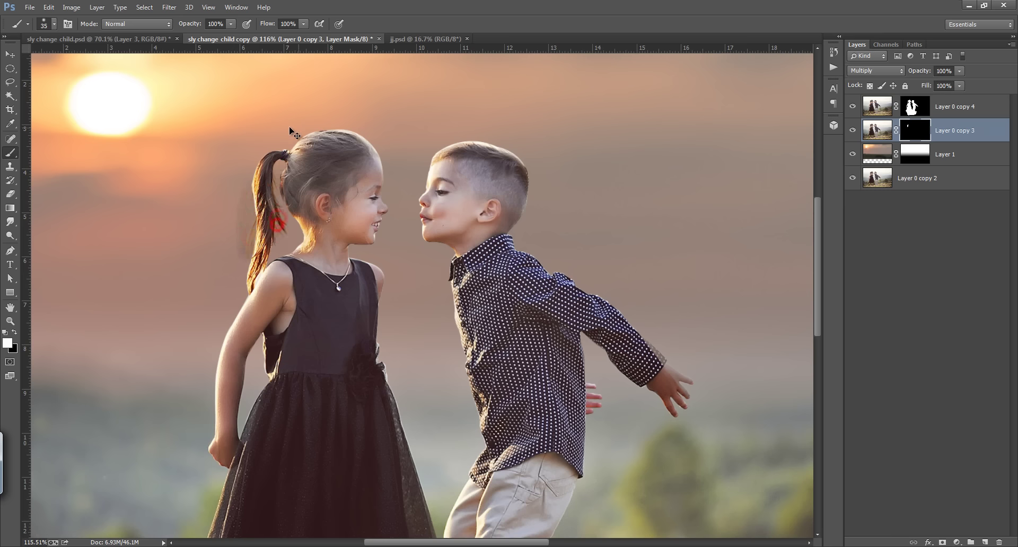
Step: Paint the mask along the back of the girl's head and the ponytail edge with a smaller brush
left_click(273, 233, "ctrl")
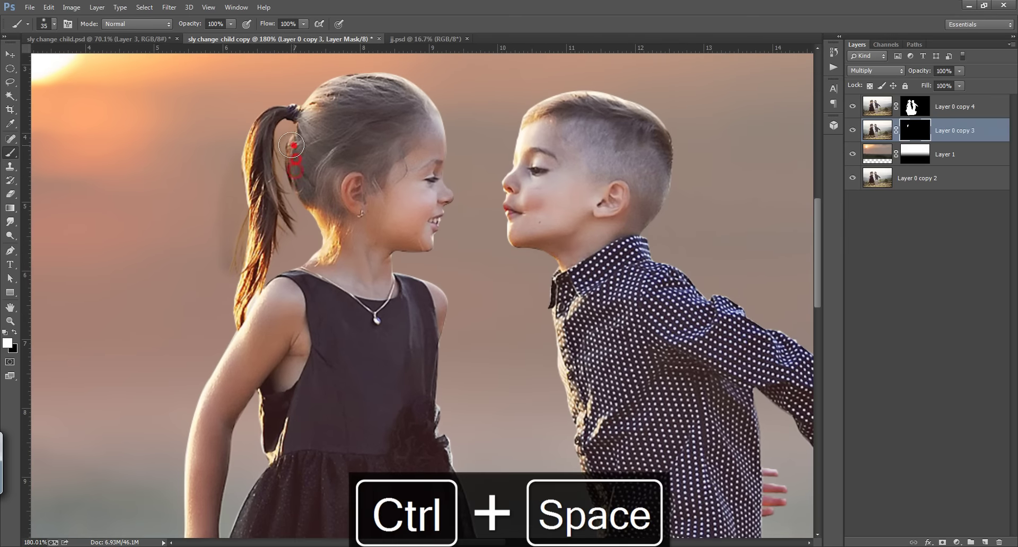
mouse_move(291, 144)
left_mouse_down()
mouse_move(297, 221)
mouse_move(309, 233)
left_mouse_up()
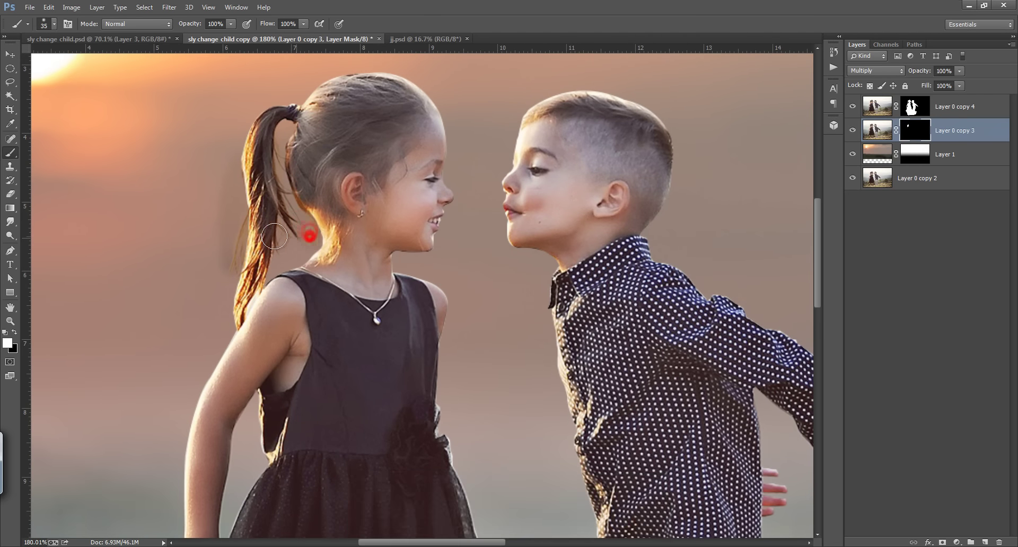
left_click(269, 266, "ctrl")
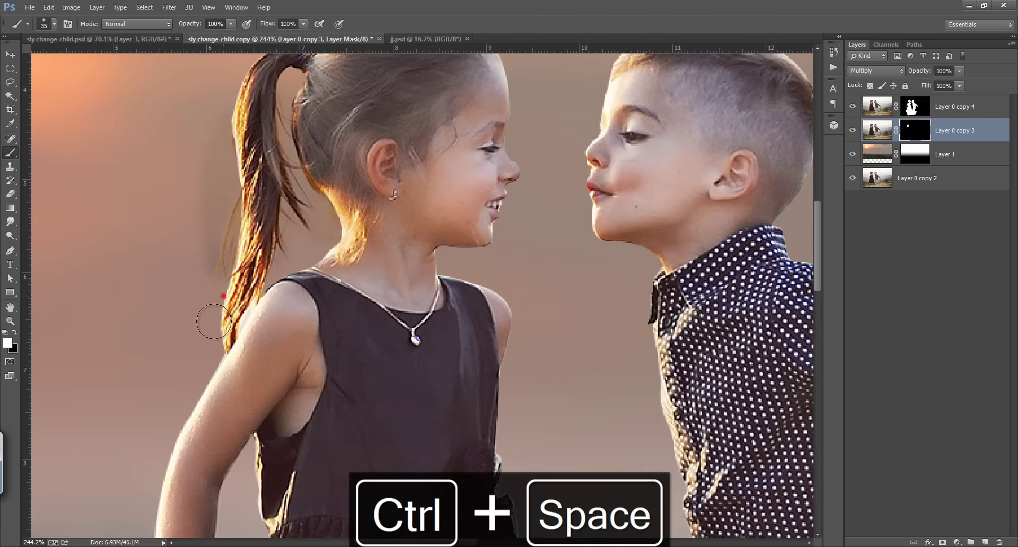
left_click_drag(213, 321, 211, 332)
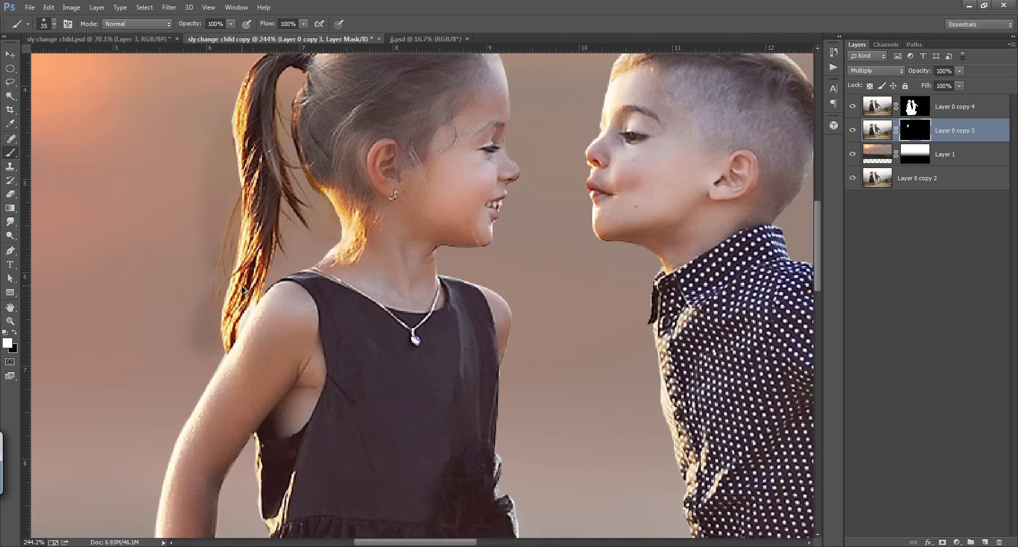
key("ctrl+alt+z")
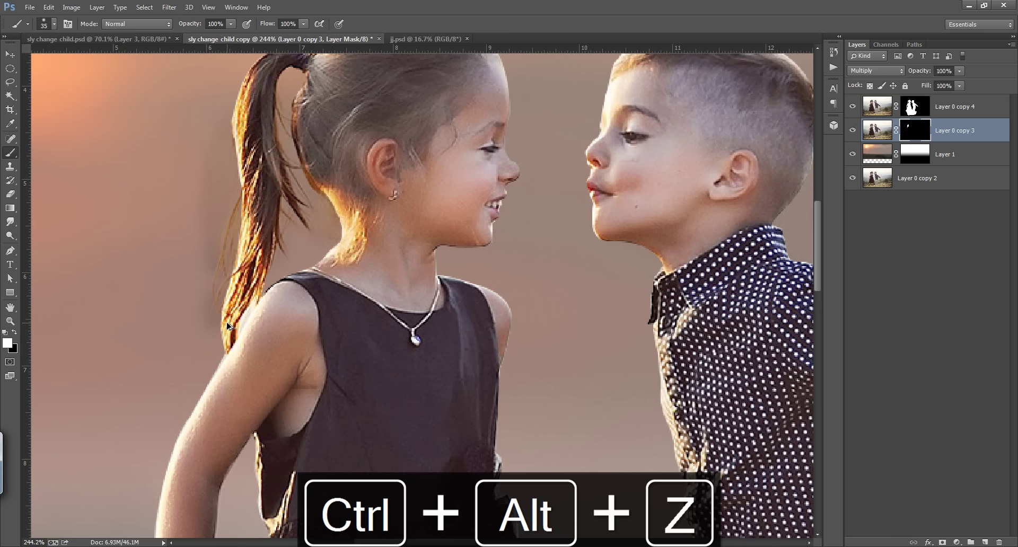
key("bracketleft")
key("bracketleft")
key("bracketleft")
key("bracketleft")
key("bracketleft")
mouse_move(227, 319)
left_mouse_down()
mouse_move(226, 339)
mouse_move(223, 300)
left_mouse_up()
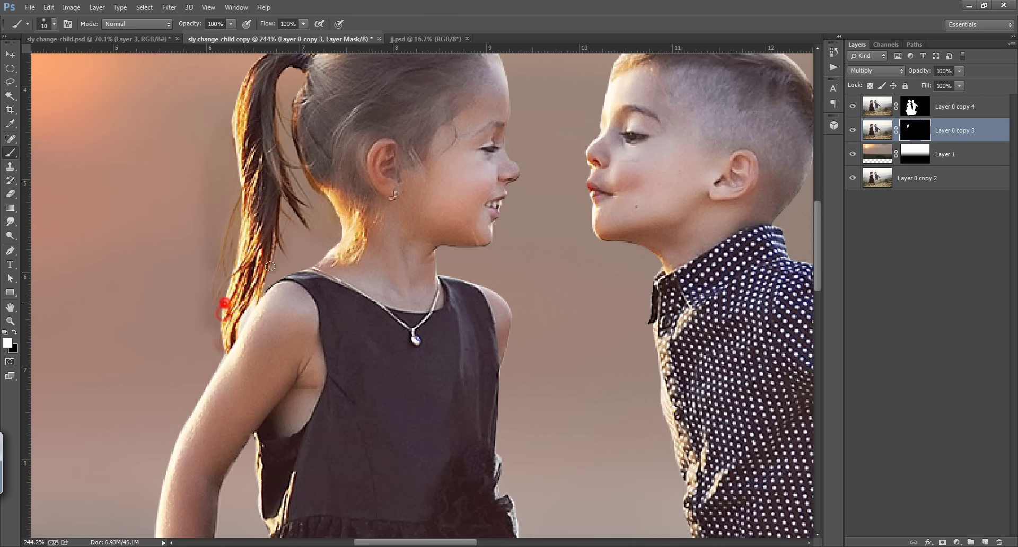
Step: Paint the girl's top hairline and the boy's head hair edges back in on the mask
left_click(267, 259)
left_click(276, 233)
left_click_drag(294, 241, 301, 386)
left_click(332, 191)
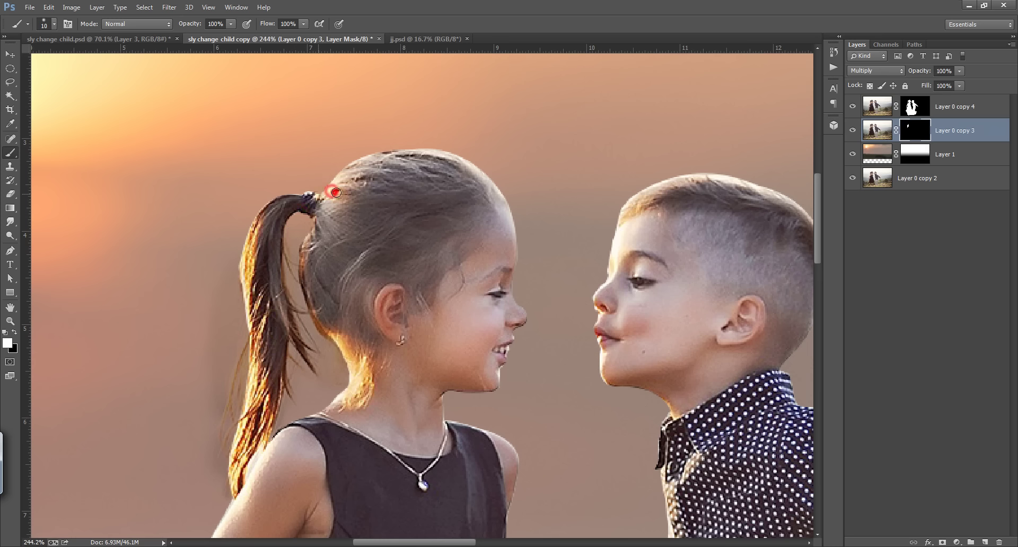
mouse_move(336, 192)
left_mouse_down()
mouse_move(356, 163)
mouse_move(343, 163)
mouse_move(400, 153)
mouse_move(391, 148)
mouse_move(438, 160)
mouse_move(395, 149)
mouse_move(444, 145)
mouse_move(468, 170)
mouse_move(479, 159)
mouse_move(497, 189)
left_mouse_up()
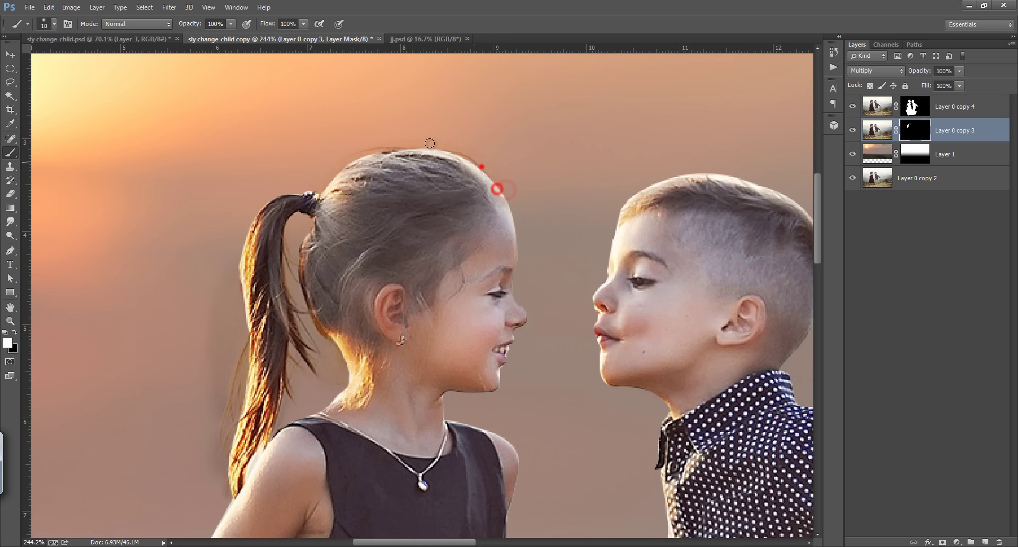
mouse_move(456, 152)
left_mouse_down()
mouse_move(375, 158)
mouse_move(418, 152)
left_mouse_up()
left_click_drag(591, 178, 419, 165)
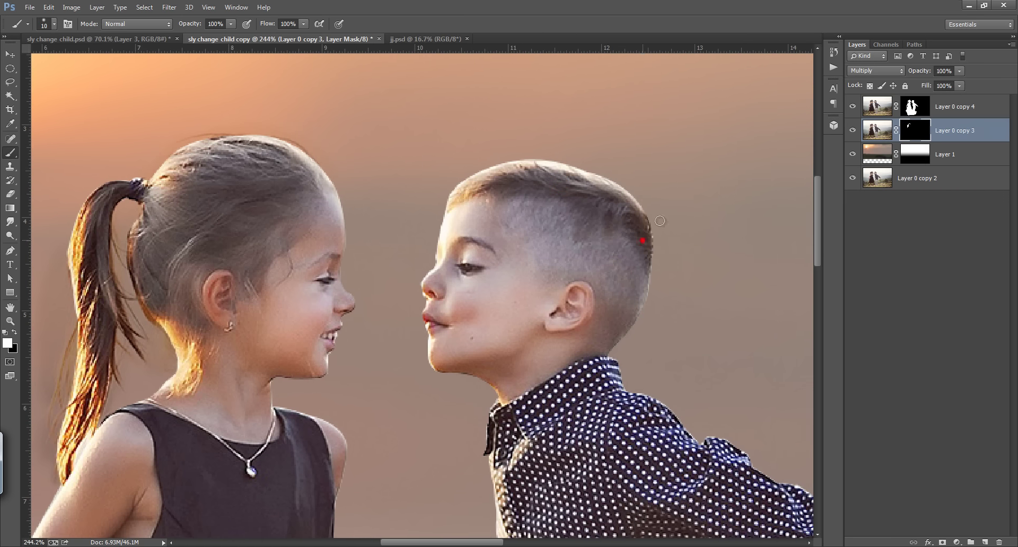
mouse_move(660, 220)
left_mouse_down()
mouse_move(643, 228)
mouse_move(652, 220)
left_mouse_up()
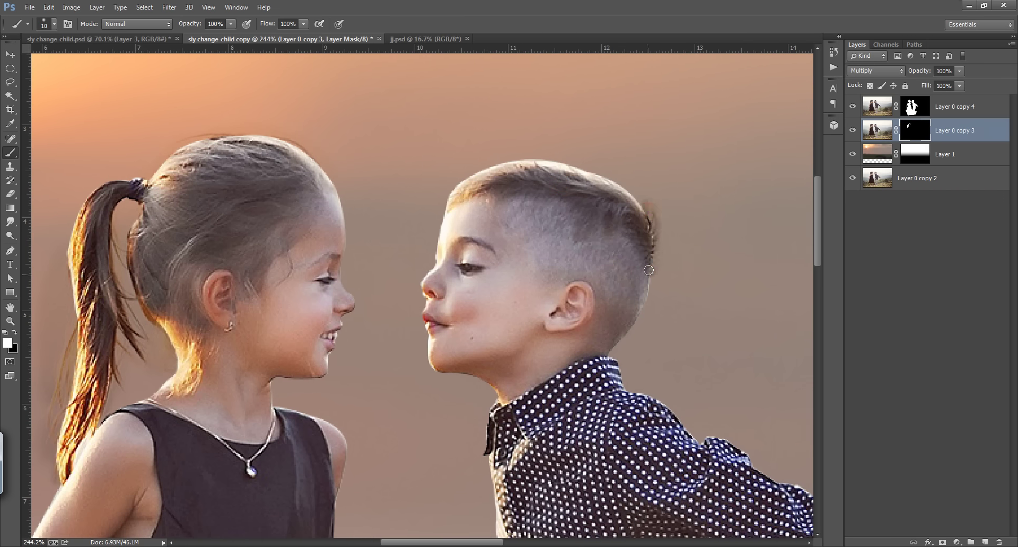
left_click_drag(619, 175, 615, 167)
Step: Check Layer 0 copy 4's hair edges and target its mask with a 30 px black brush
left_click(881, 108)
left_click(854, 107)
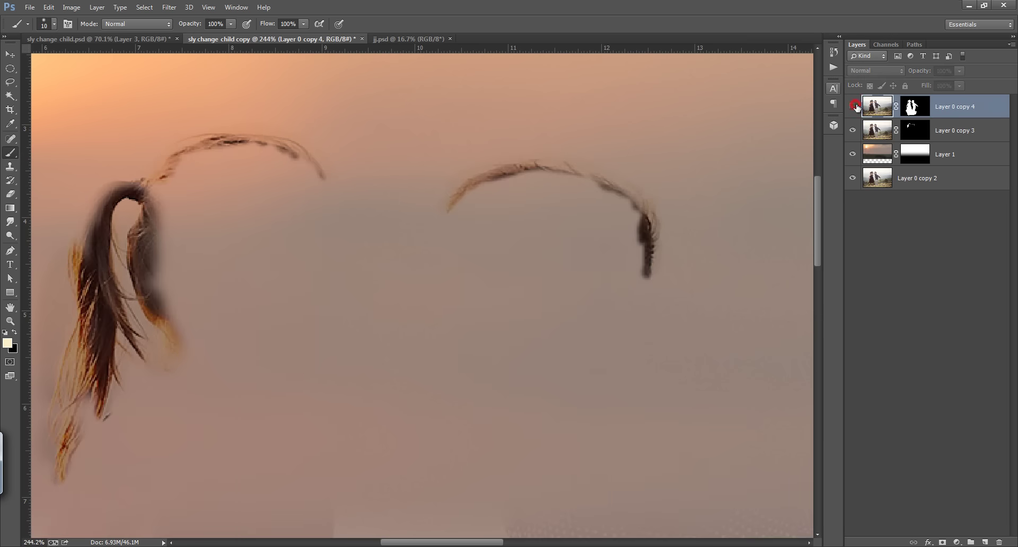
left_click(853, 107)
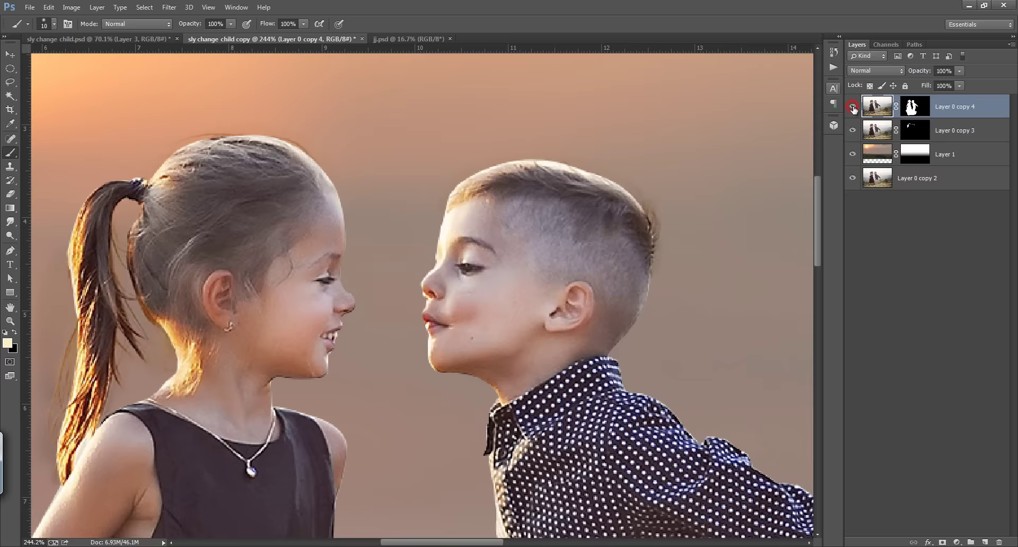
left_click(916, 108)
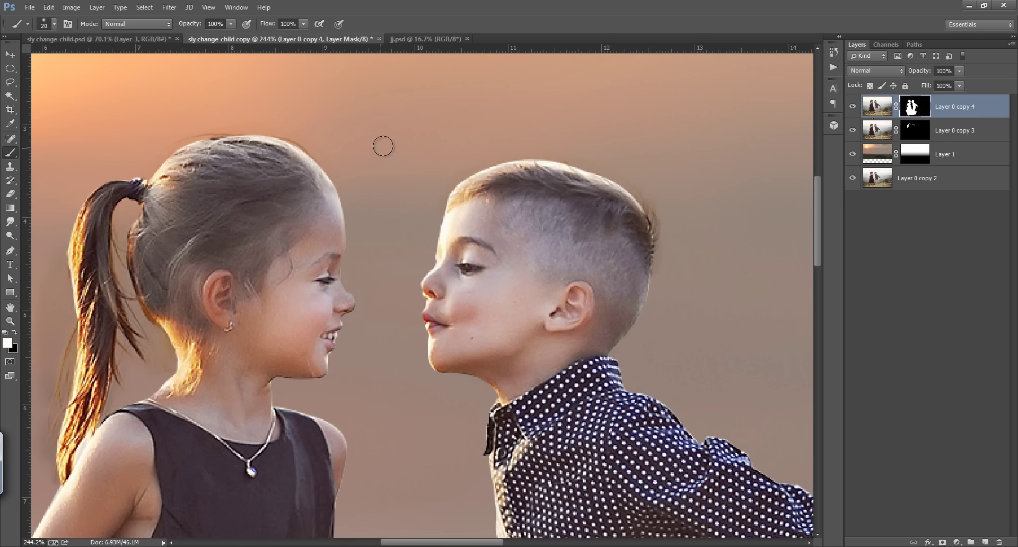
key("bracketright")
key("bracketright")
left_click(15, 332)
left_click(853, 108)
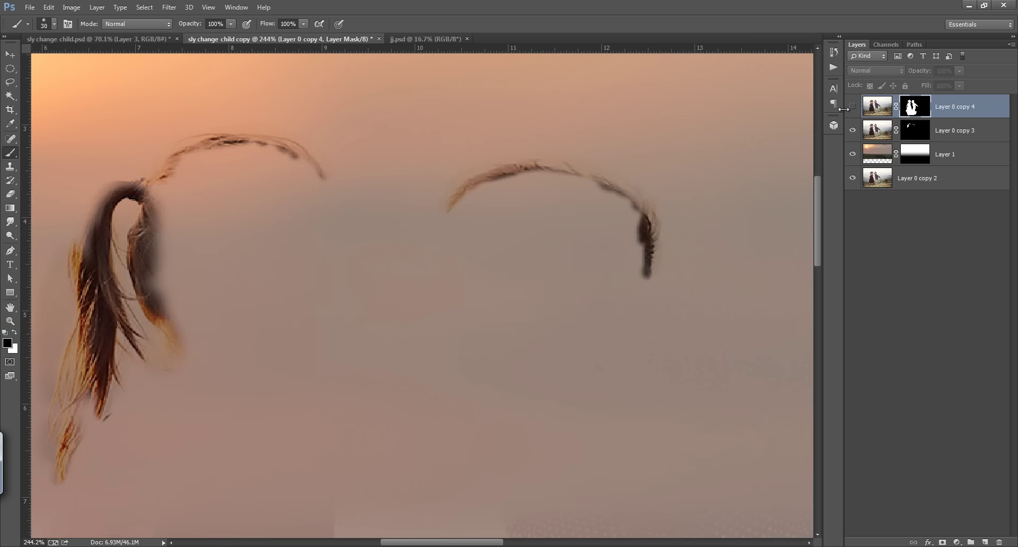
left_click(852, 107)
Step: Paint black along the top edges of the boy's and girl's heads, then fit the image on screen
left_click(534, 146)
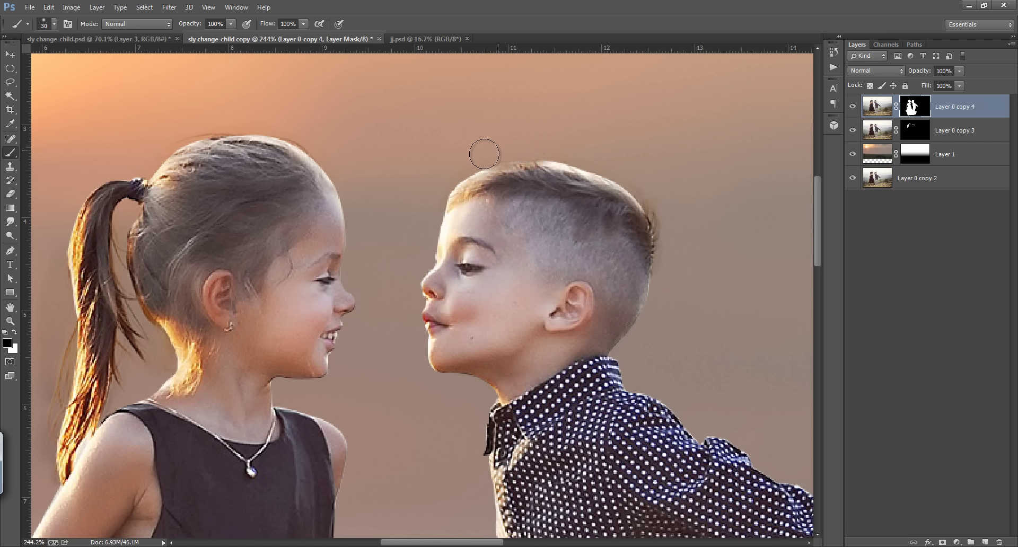
left_click(575, 150)
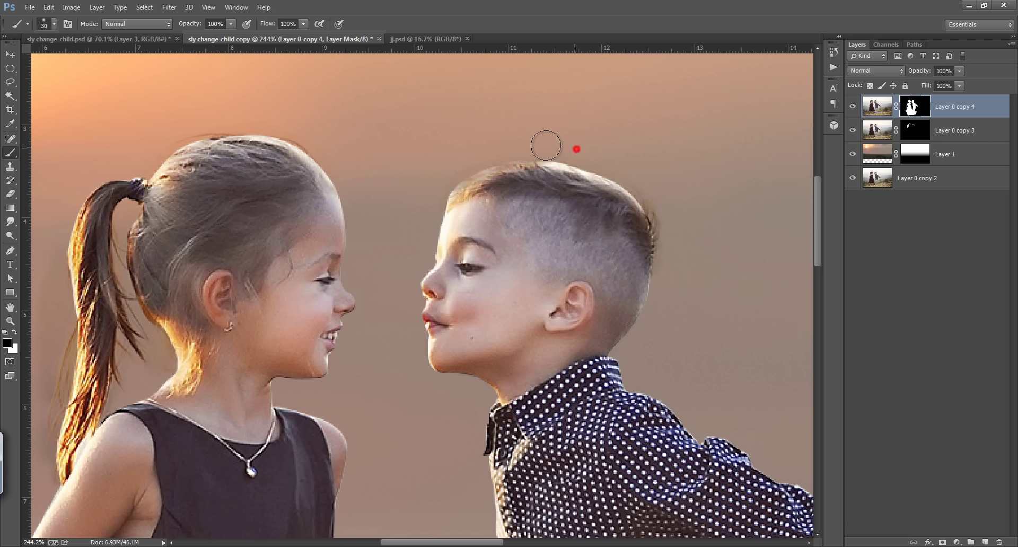
left_click_drag(586, 154, 654, 191)
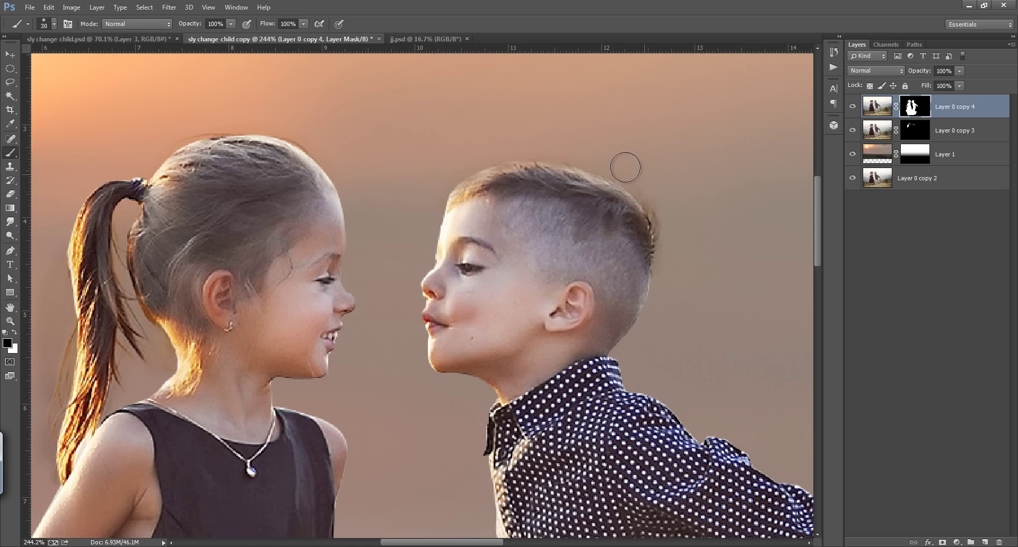
left_click(276, 120)
left_click(281, 118)
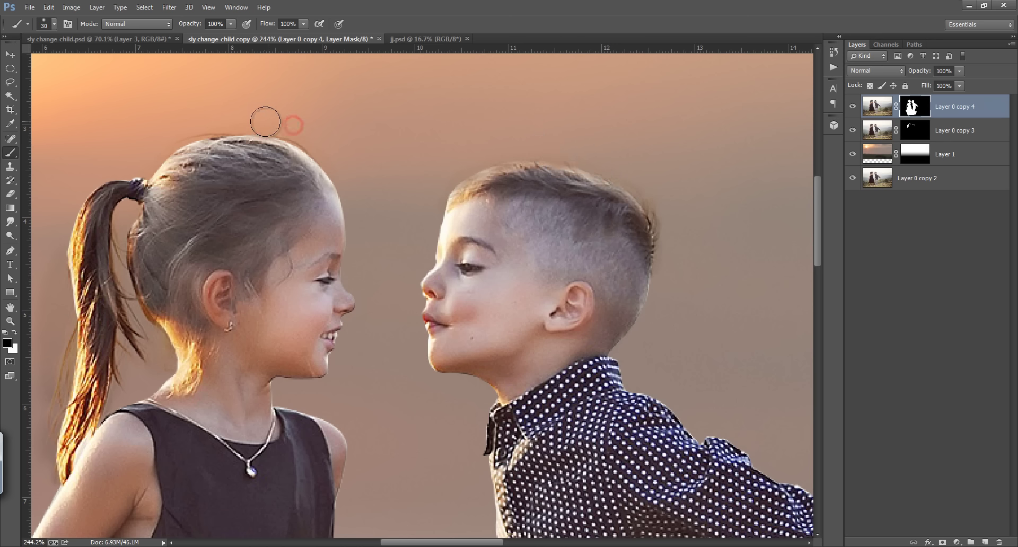
left_click(318, 131)
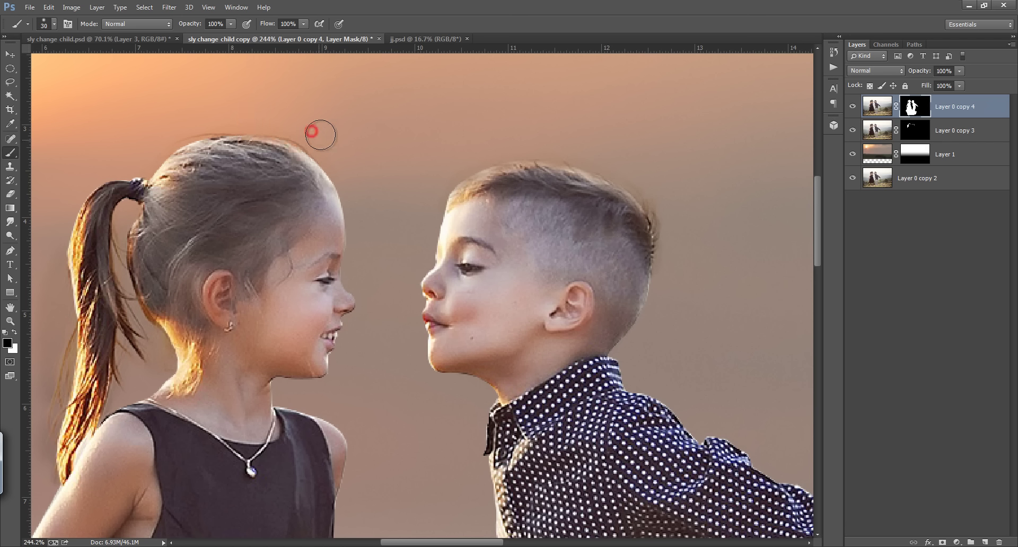
left_click(336, 143)
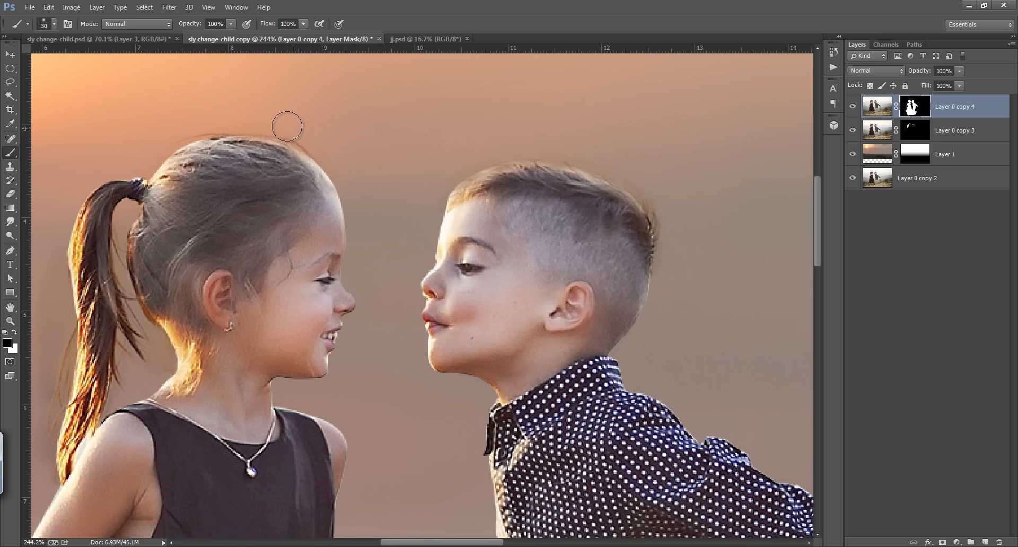
left_click(250, 119)
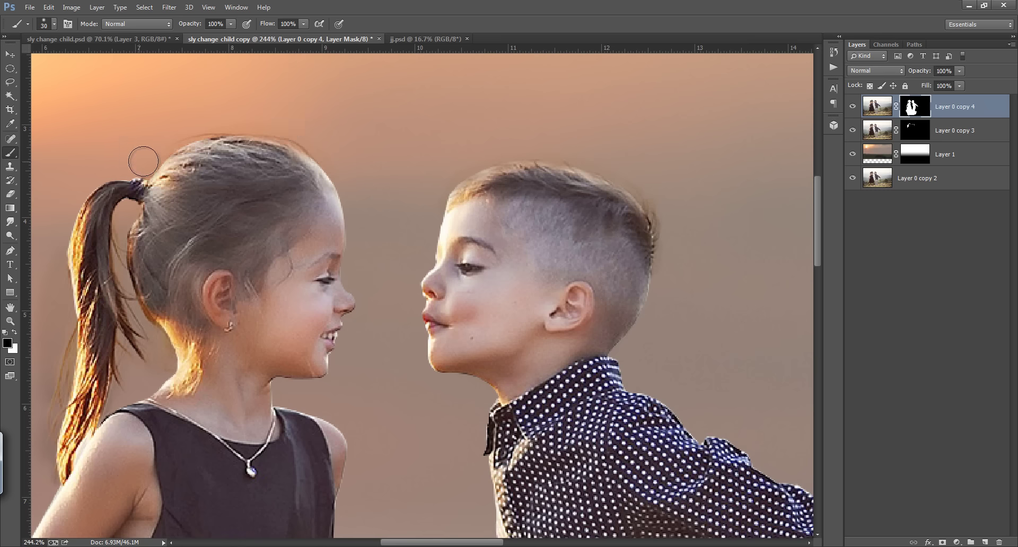
left_click(174, 134)
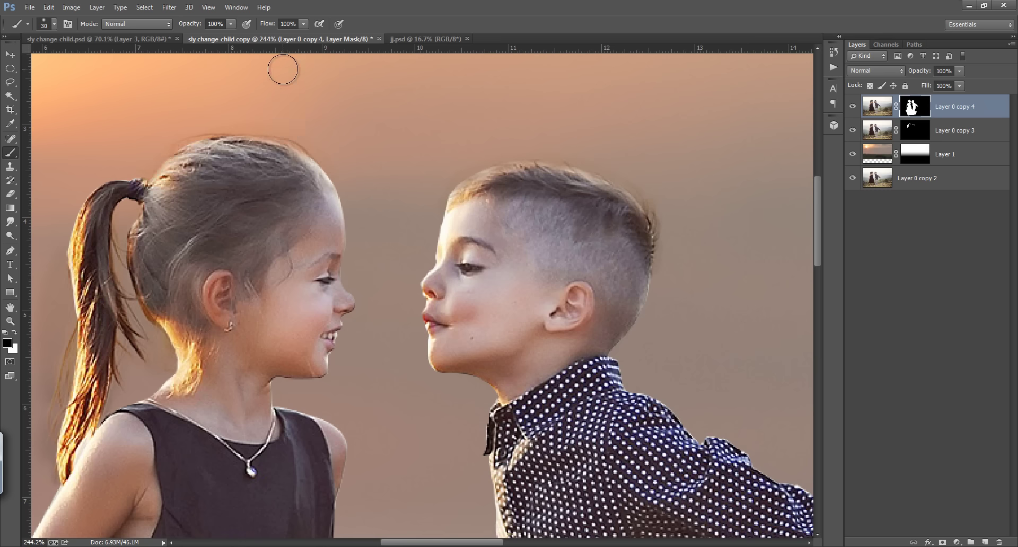
key("ctrl+0")
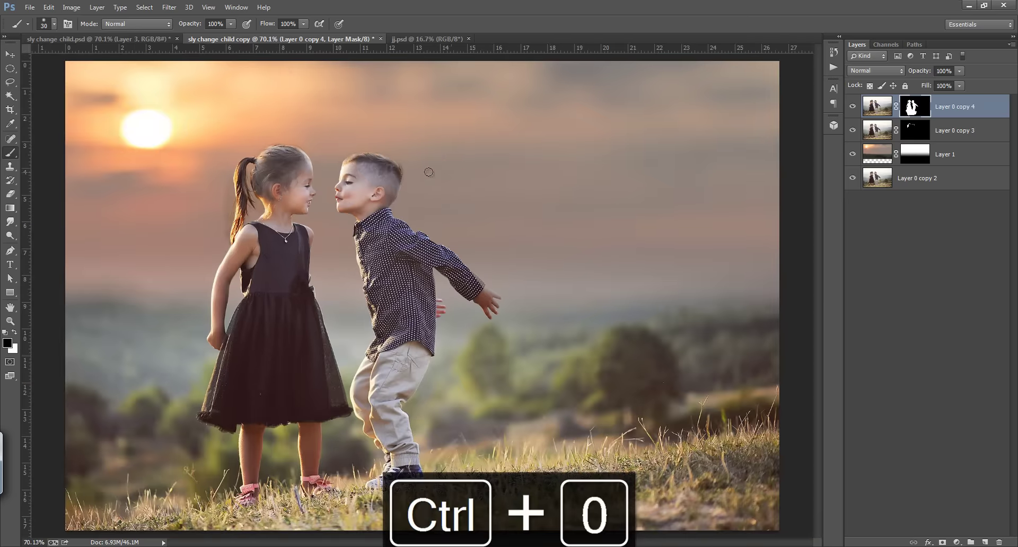
Step: Add a Levels adjustment clipped to Layer 0 copy 3 with midtones raised to 1.54
left_click(922, 133)
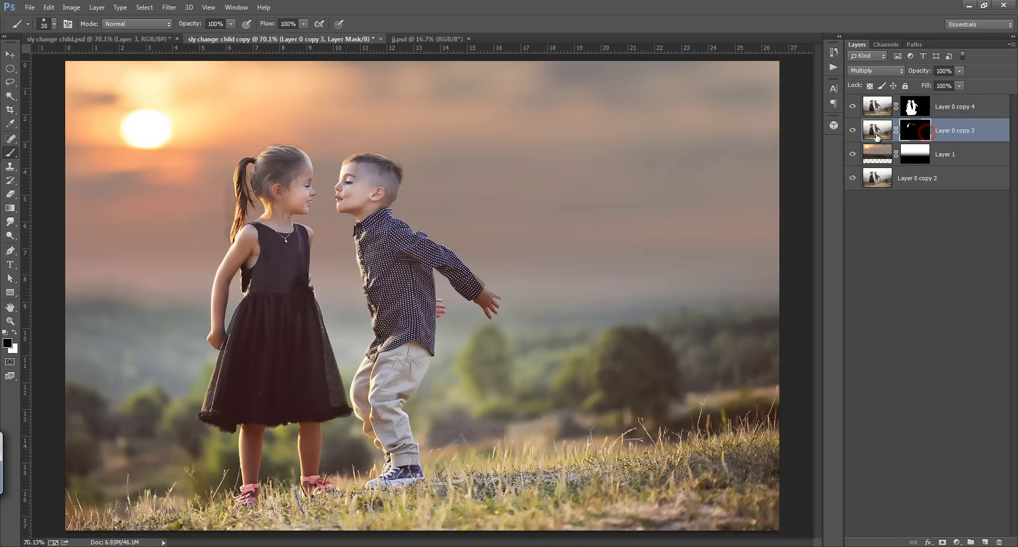
left_click(854, 131)
left_click(854, 131)
left_click(957, 543)
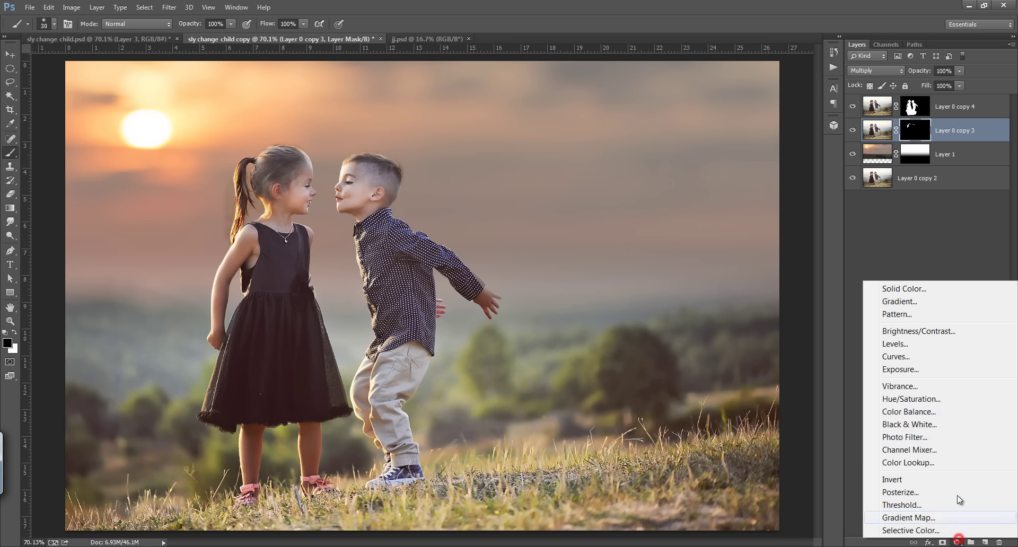
left_click(916, 348)
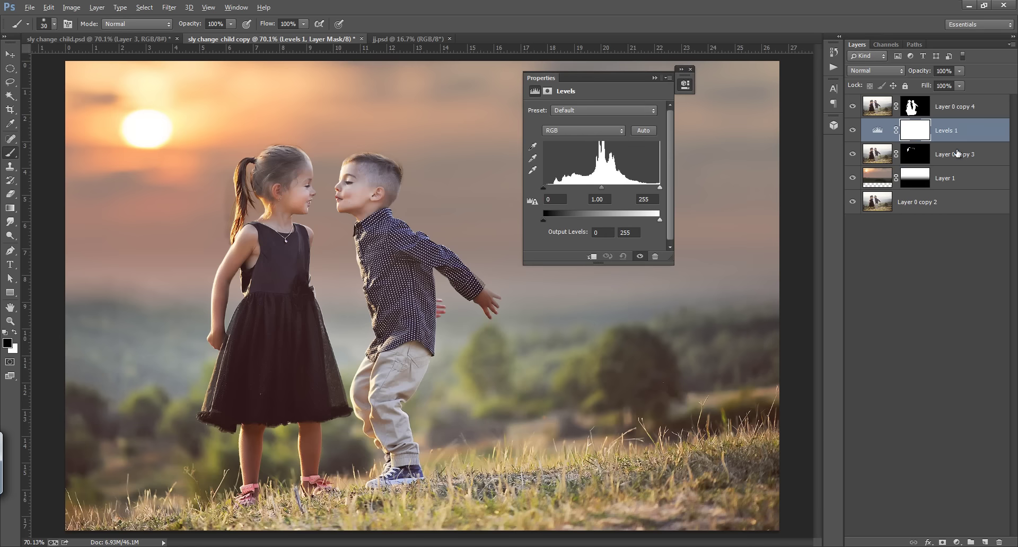
left_click(948, 140, "alt")
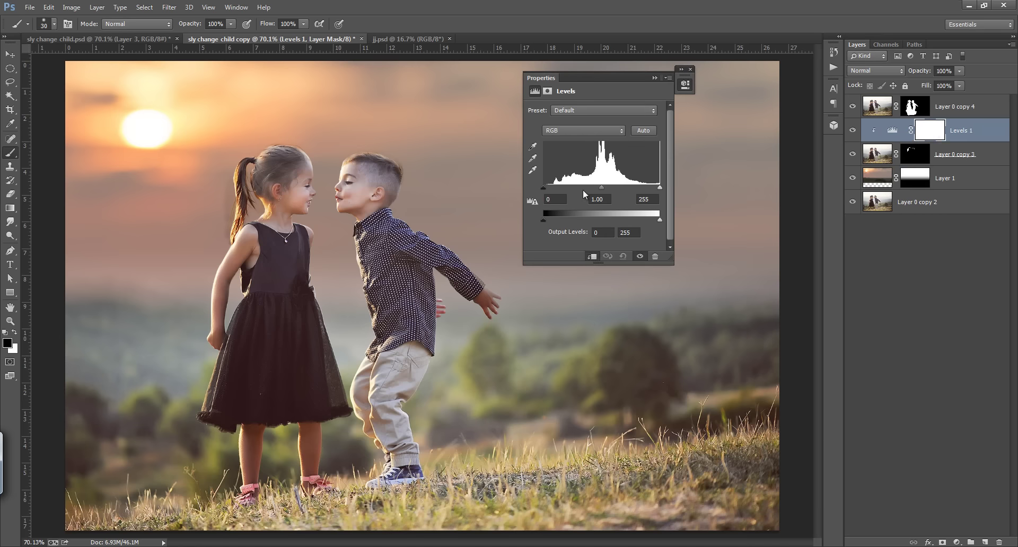
left_click_drag(601, 188, 584, 188)
left_click(655, 77)
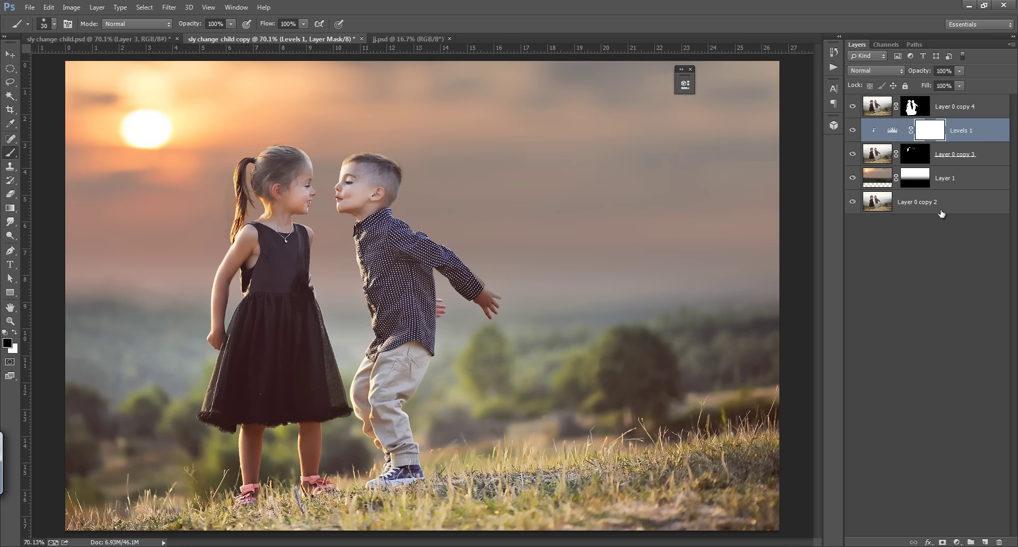
Step: Add a Levels 2 adjustment above Layer 1, lighten its midtones and Alt-clip it to Layer 1
left_click(962, 179)
left_click(956, 542)
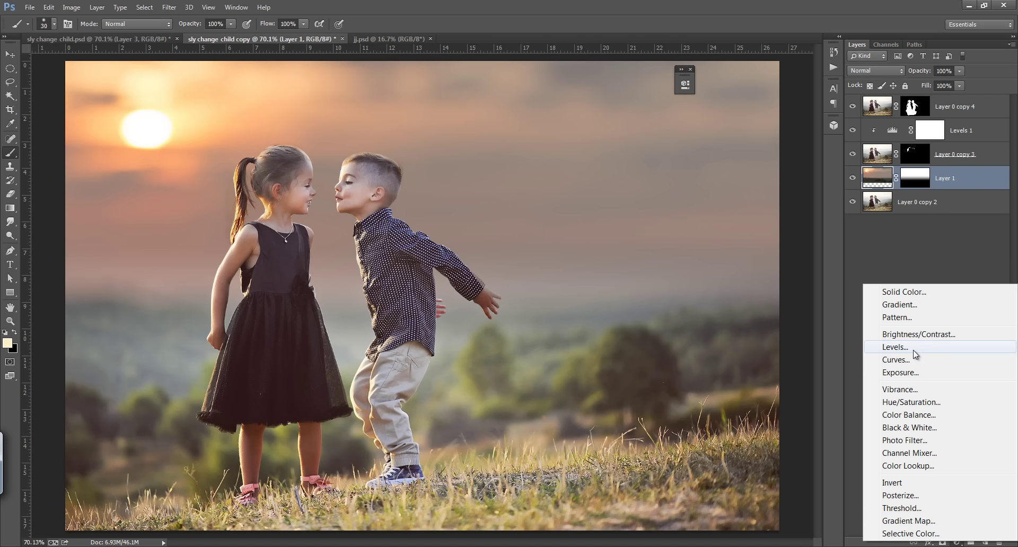
left_click(896, 348)
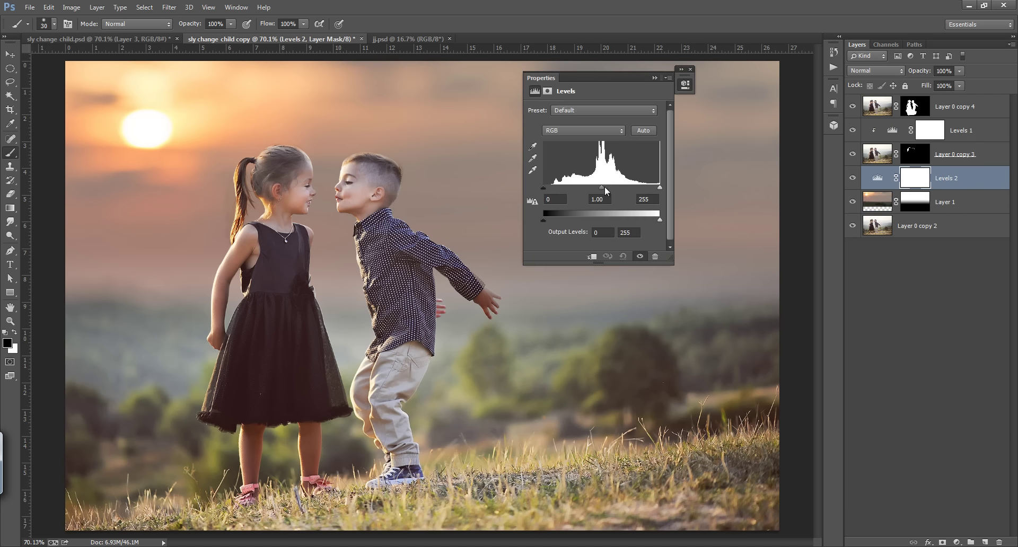
left_click_drag(604, 188, 579, 191)
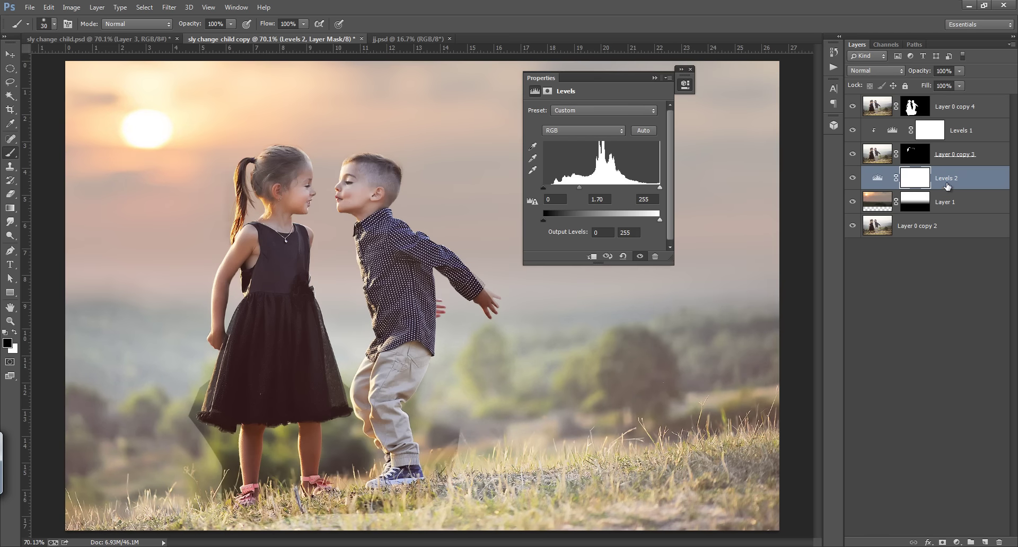
mouse_move(943, 185)
left_mouse_down()
mouse_move(942, 201)
mouse_move(942, 187)
mouse_move(880, 198)
mouse_move(952, 191)
left_mouse_up()
key("alt")
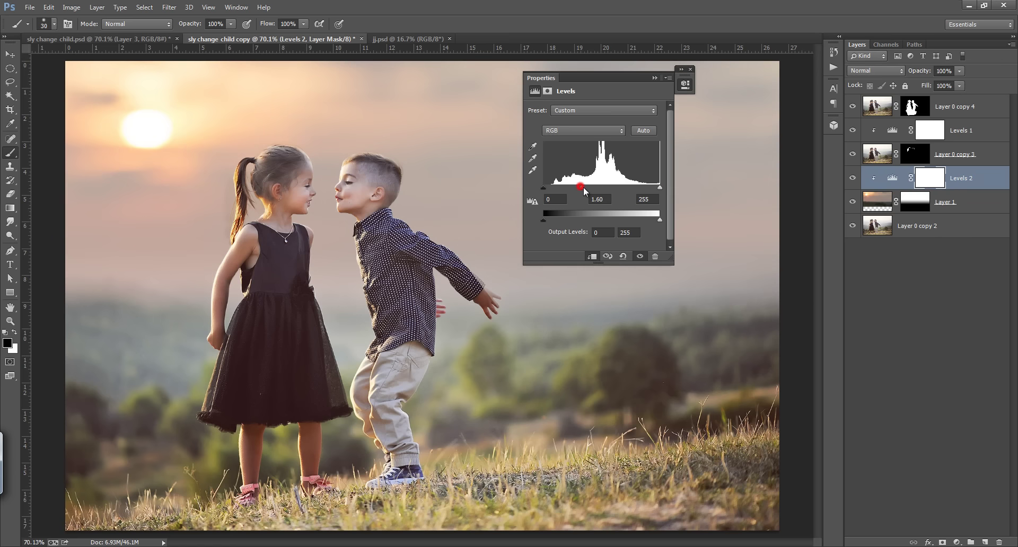
Step: Reduce Levels 2's midtones to 1.24 and compare the image with it on and off
left_click_drag(581, 187, 593, 187)
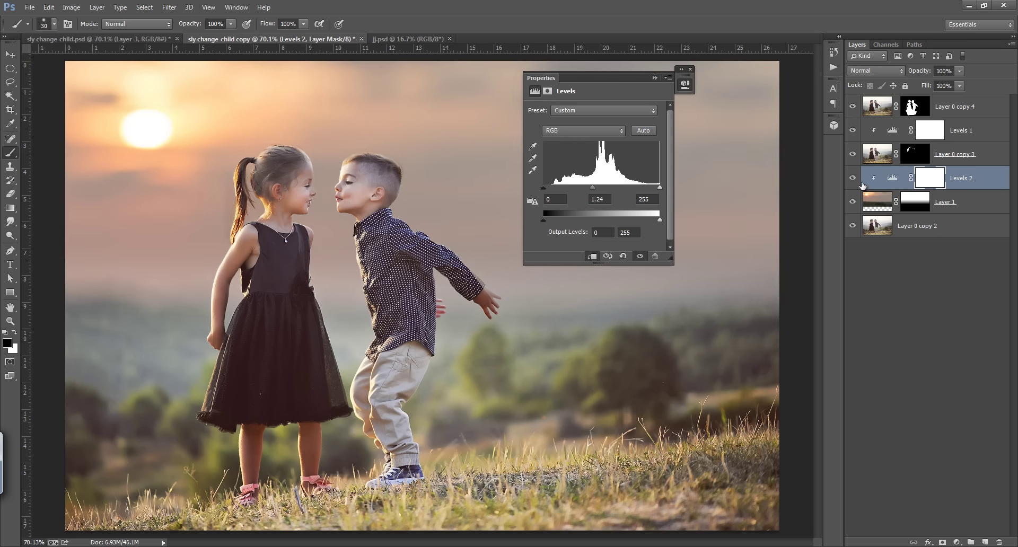
left_click(853, 178)
left_click(854, 179)
left_click(853, 180)
left_click(853, 181)
left_click(656, 78)
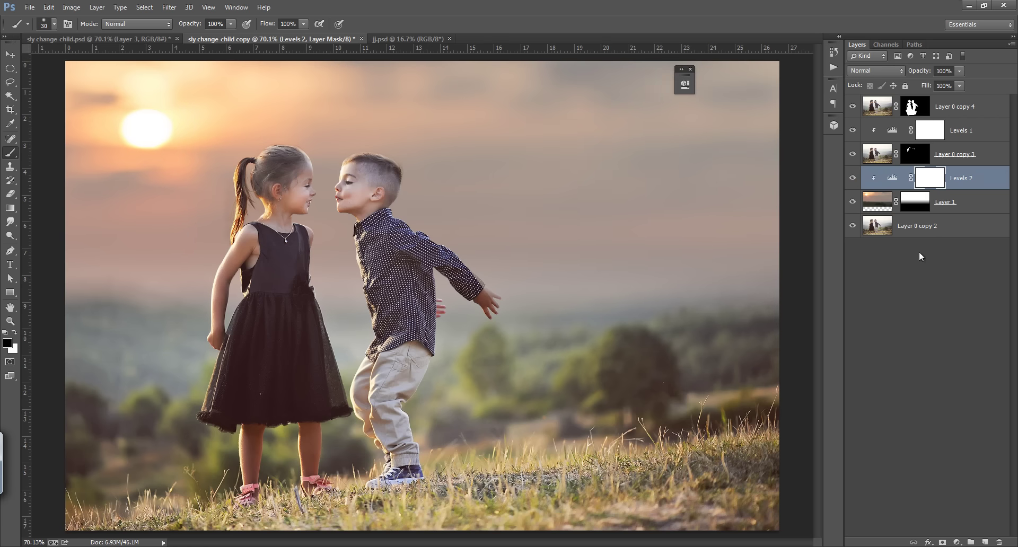
Step: Add a new top layer and set the foreground colour to pale cream fff6da sampled near the sun
left_click(956, 108)
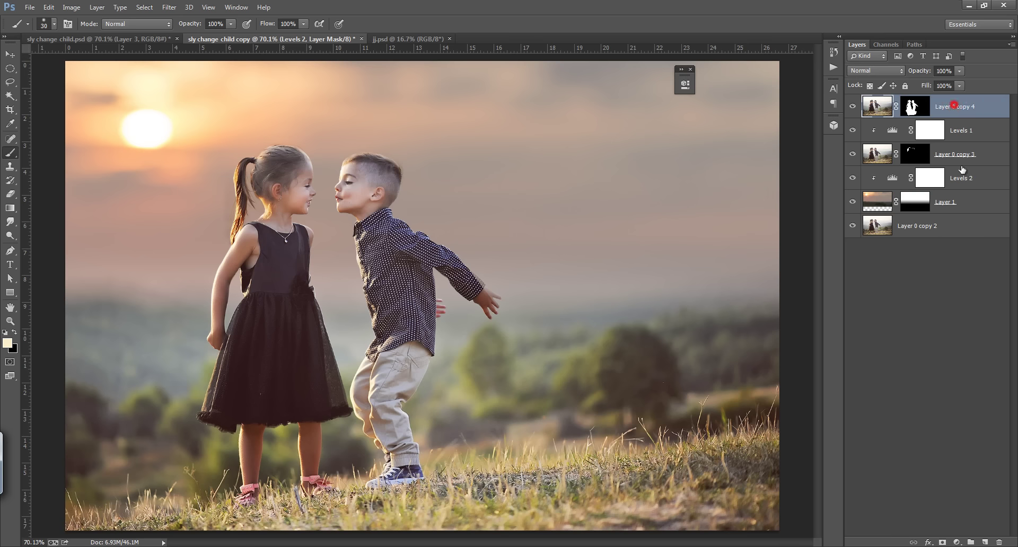
left_click(985, 542)
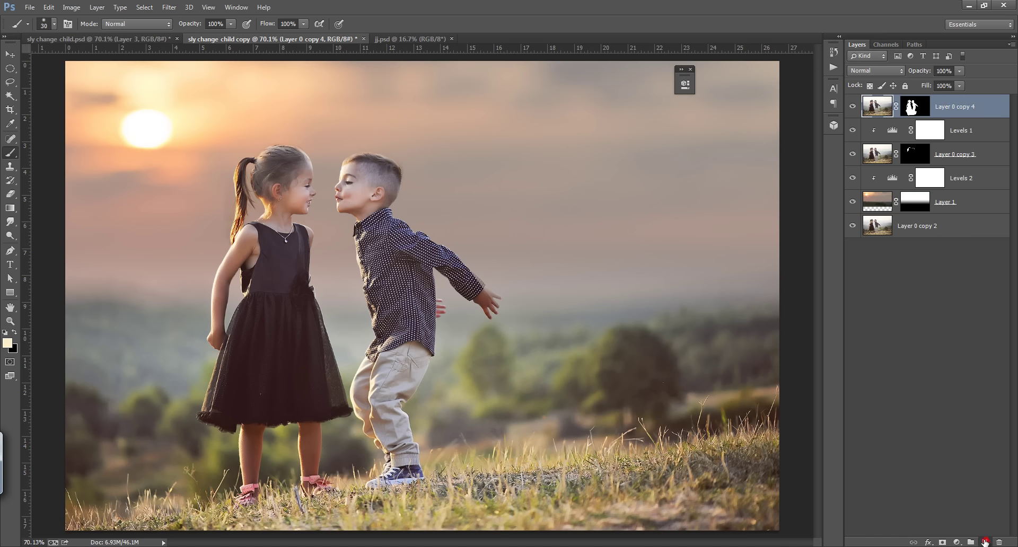
left_click(12, 342)
left_click(720, 181)
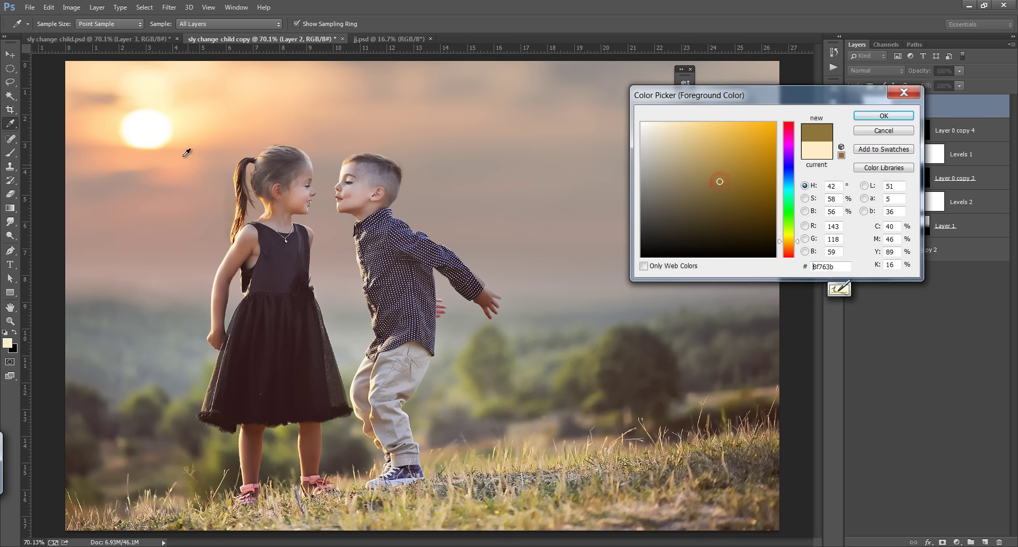
left_click(159, 128)
left_click(189, 122)
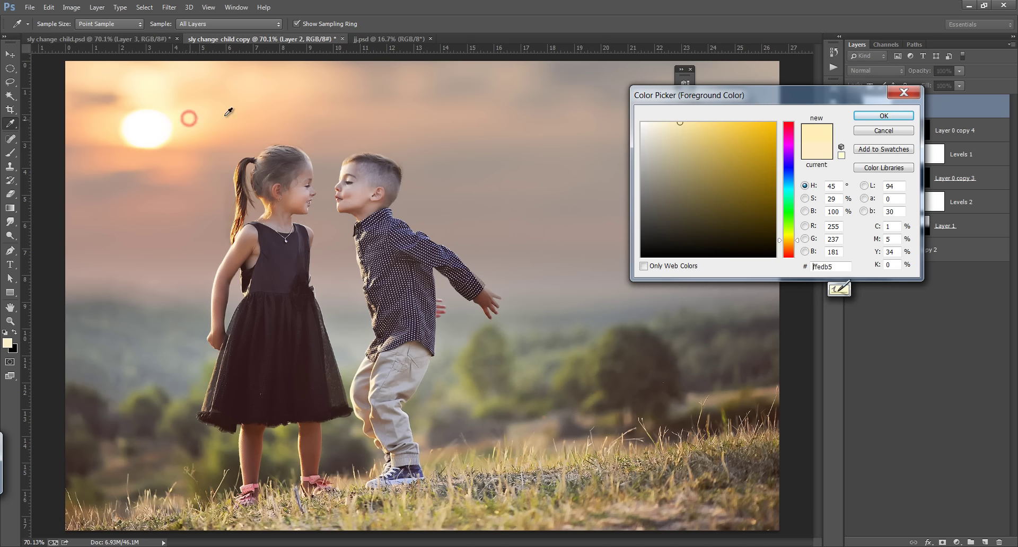
left_click(661, 123)
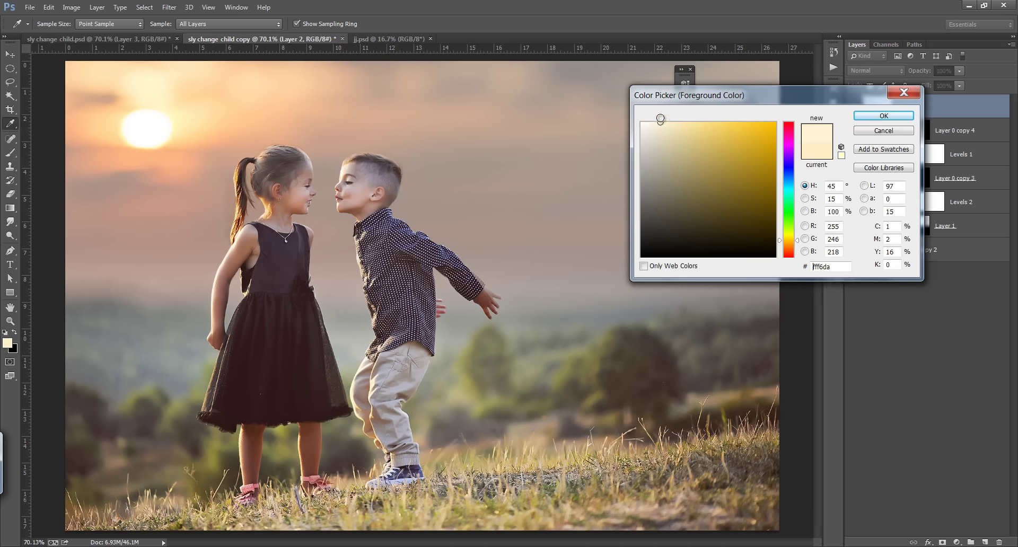
left_click(884, 116)
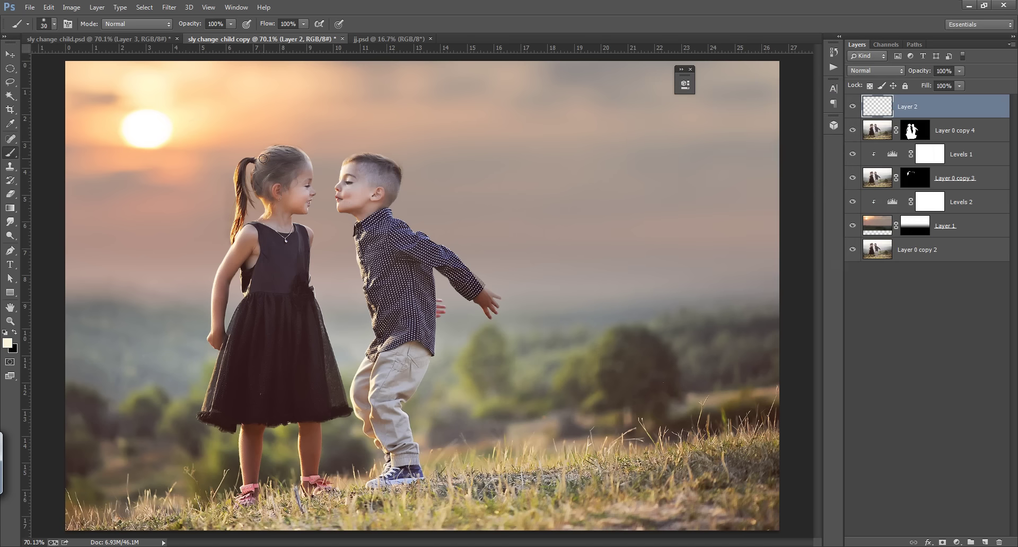
Step: Paint a soft glow over the sun with an 800 px brush
key("bracketright")
key("bracketright")
key("bracketright")
key("bracketright")
key("bracketright")
key("bracketright")
key("bracketright")
key("bracketright")
key("bracketright")
key("bracketright")
key("bracketright")
key("bracketright")
key("bracketright")
key("bracketright")
key("bracketright")
key("bracketright")
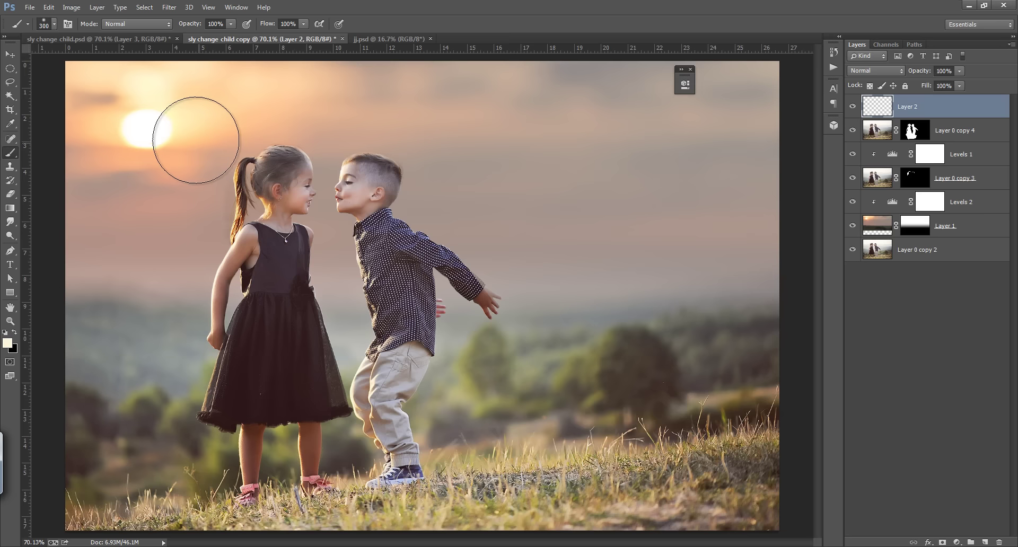
key("bracketright")
key("bracketright")
key("bracketright")
key("bracketright")
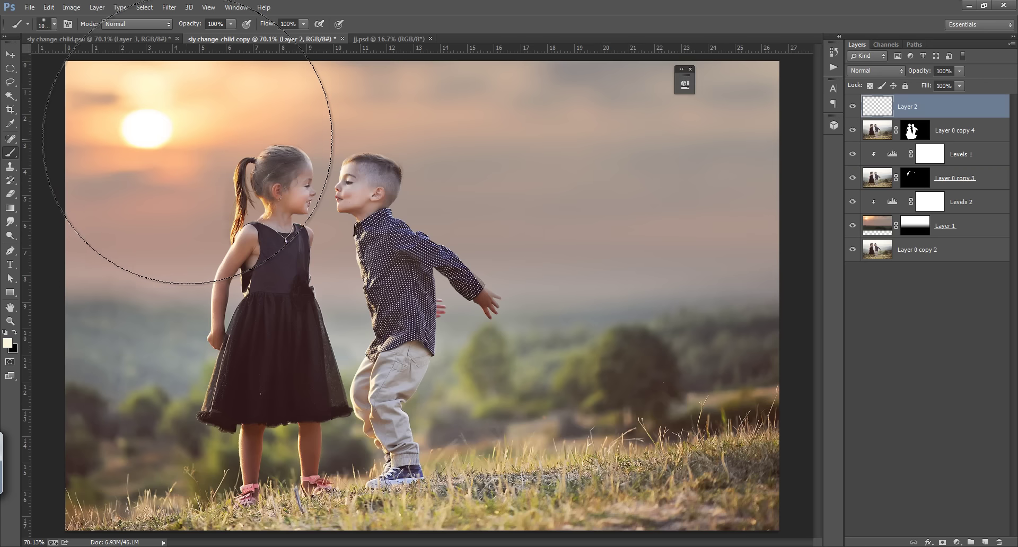
key("bracketleft")
key("bracketleft")
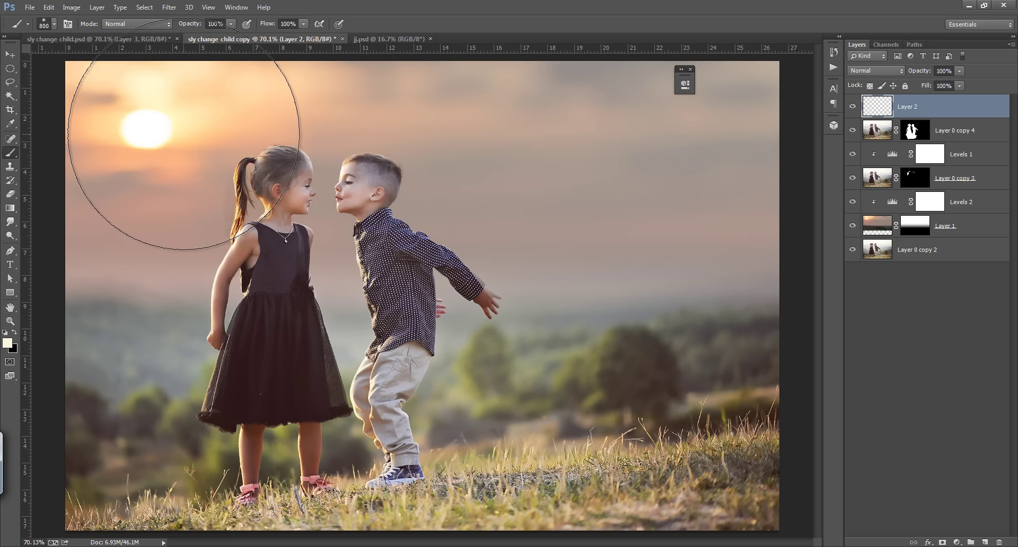
left_click(185, 134)
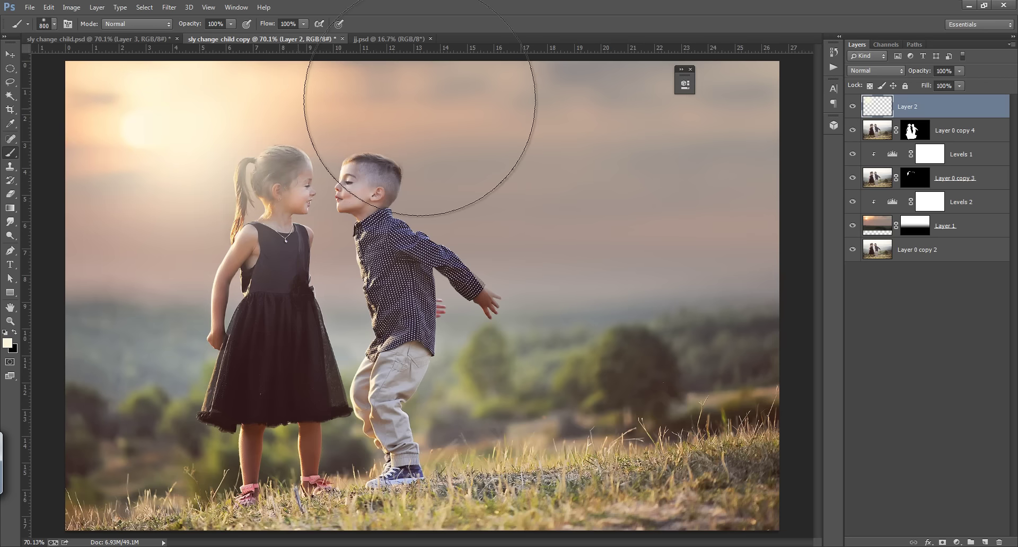
Step: Set Layer 2's blend mode to Screen and compare it on and off
left_click(882, 71)
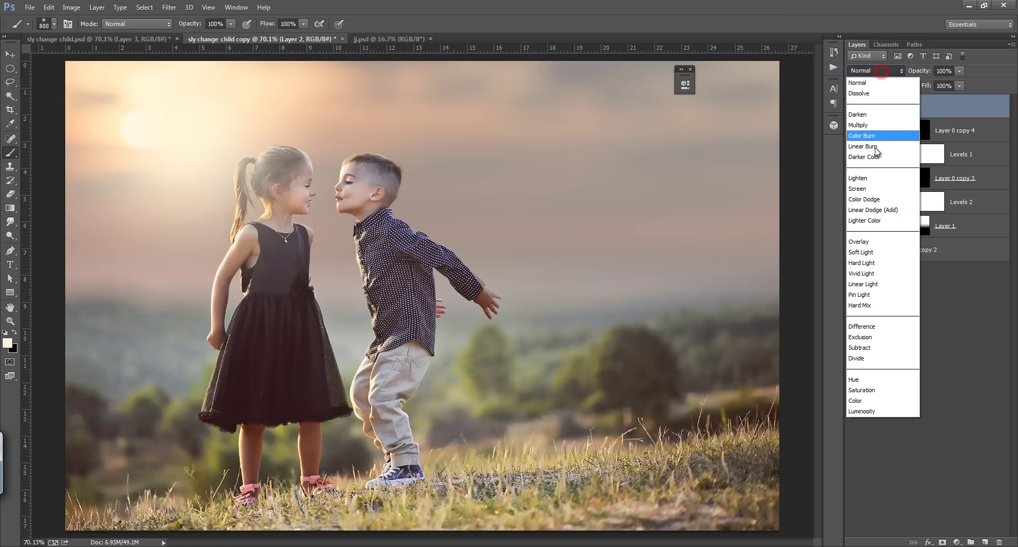
left_click(868, 186)
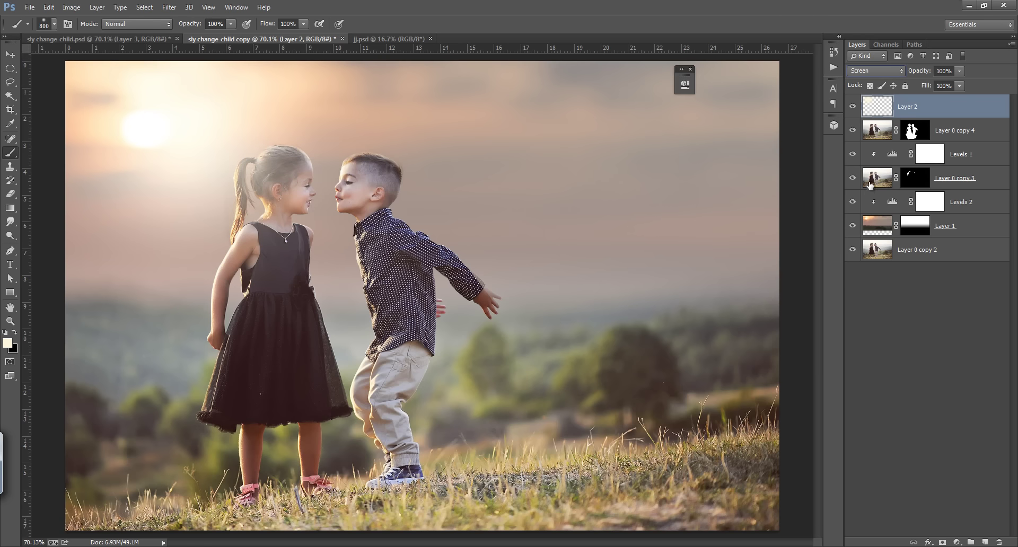
left_click(854, 106)
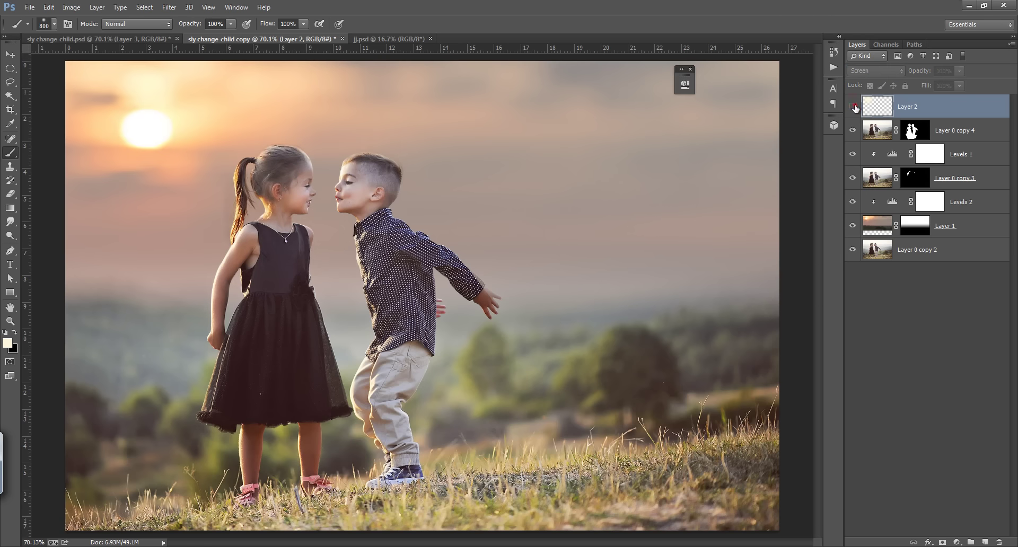
left_click(853, 106)
left_click(853, 107)
left_click(854, 106)
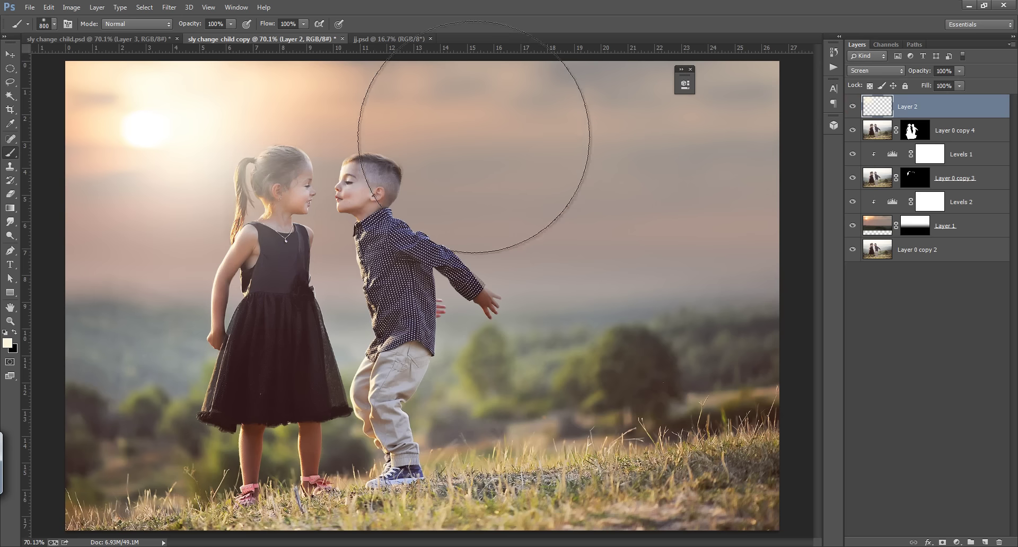
Step: Move the glow left with the Move tool and lower its opacity to 58%
left_click(11, 53)
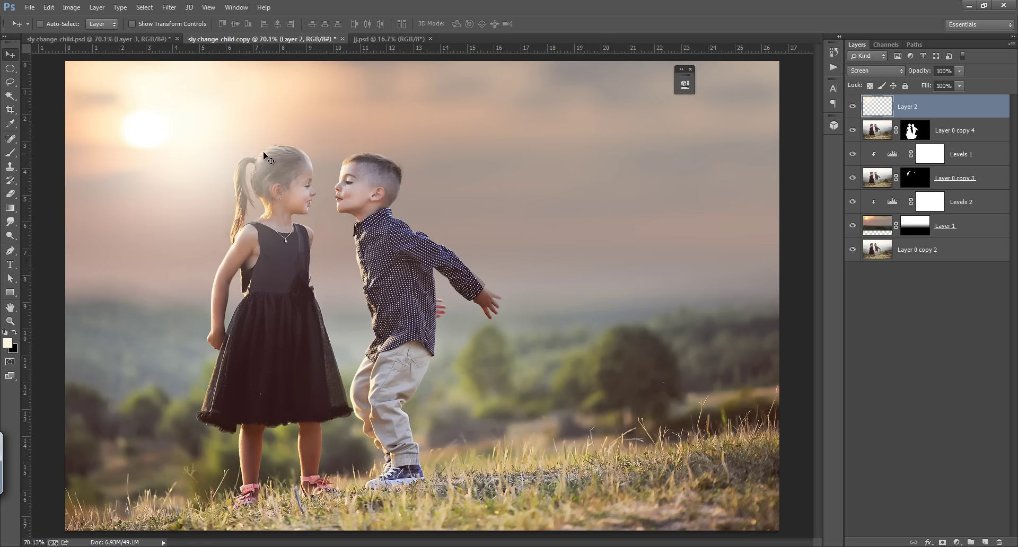
left_click_drag(265, 155, 227, 153)
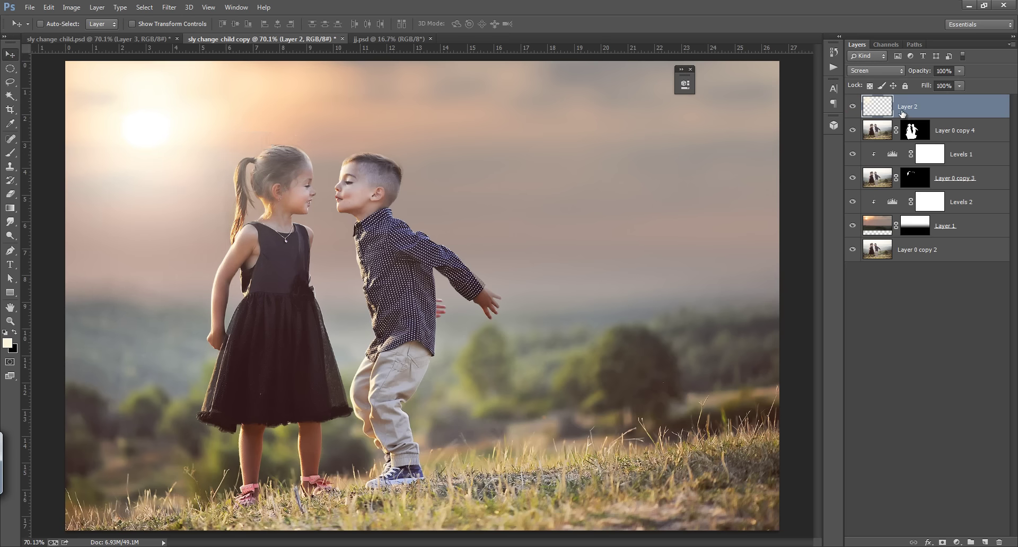
left_click_drag(914, 74, 902, 78)
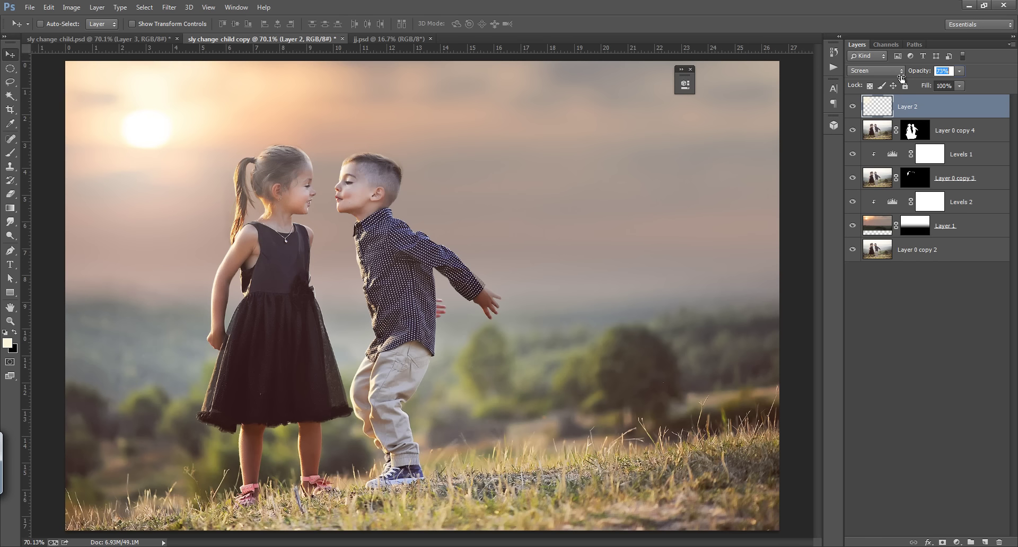
left_click(854, 107)
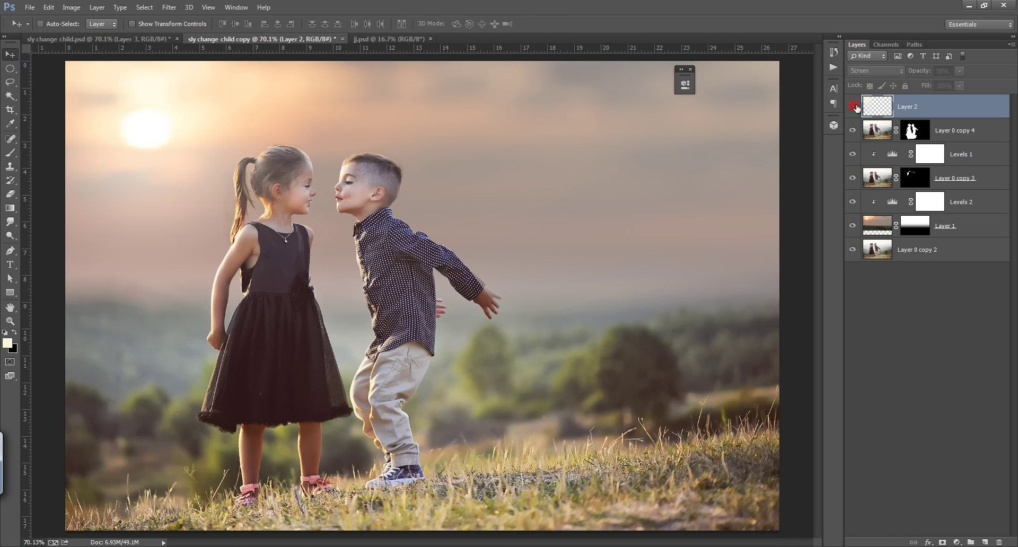
left_click(853, 107)
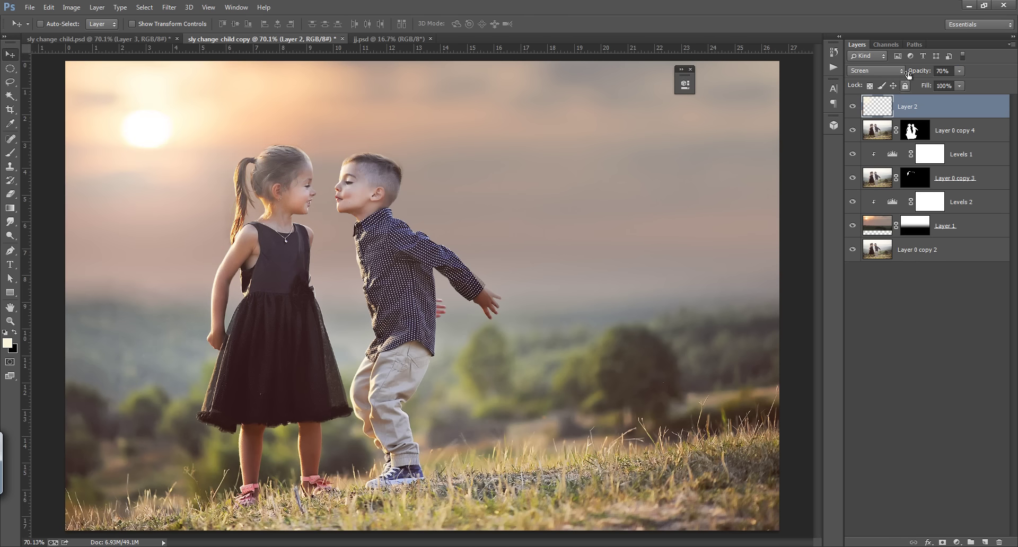
left_click_drag(920, 74, 913, 75)
left_click(854, 108)
left_click(858, 107)
Step: Stamp visible layers into Layer 3 with Ctrl+Shift+Alt+E and convert it to a Smart Object
key("ctrl+shift+alt+e")
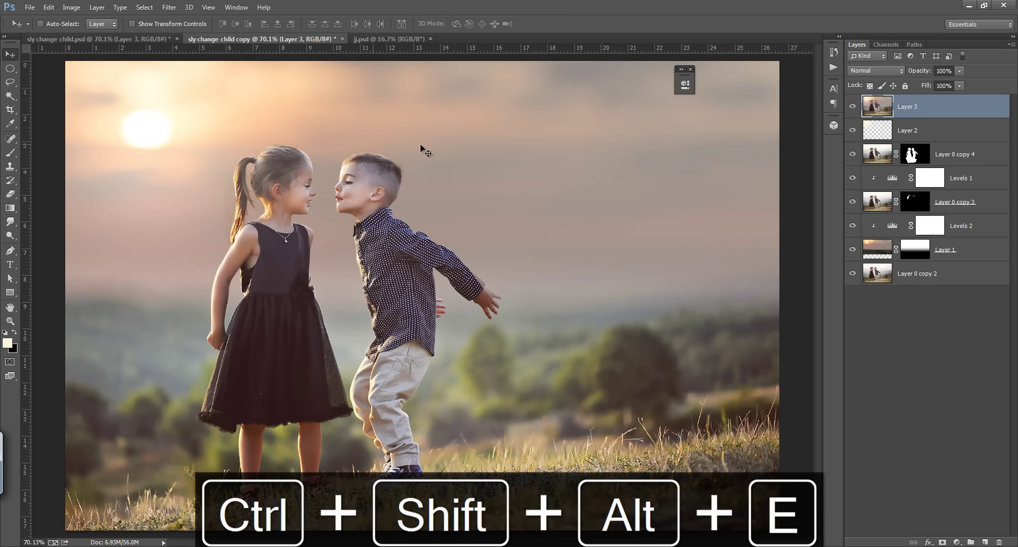
right_click(921, 109)
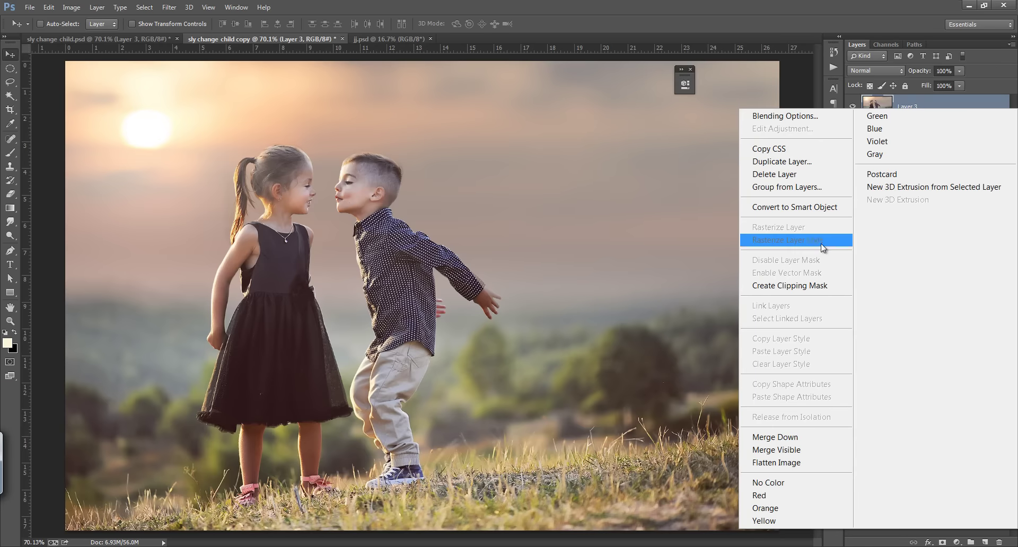
left_click(815, 207)
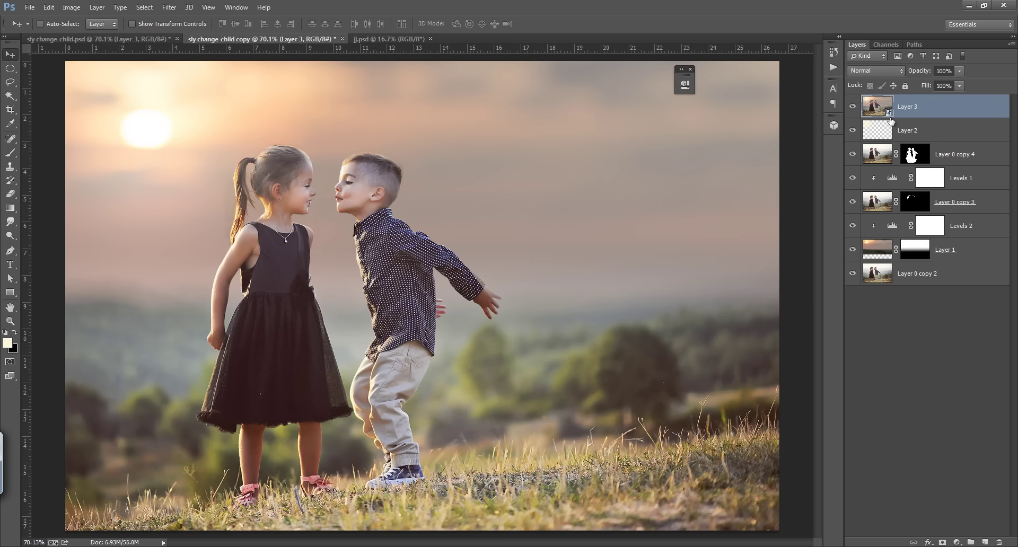
Step: Run Color Efex Pro 4 on Layer 3 with Cross Processing at 42% strength, comparing it on and off
left_click(173, 9)
mouse_move(320, 337)
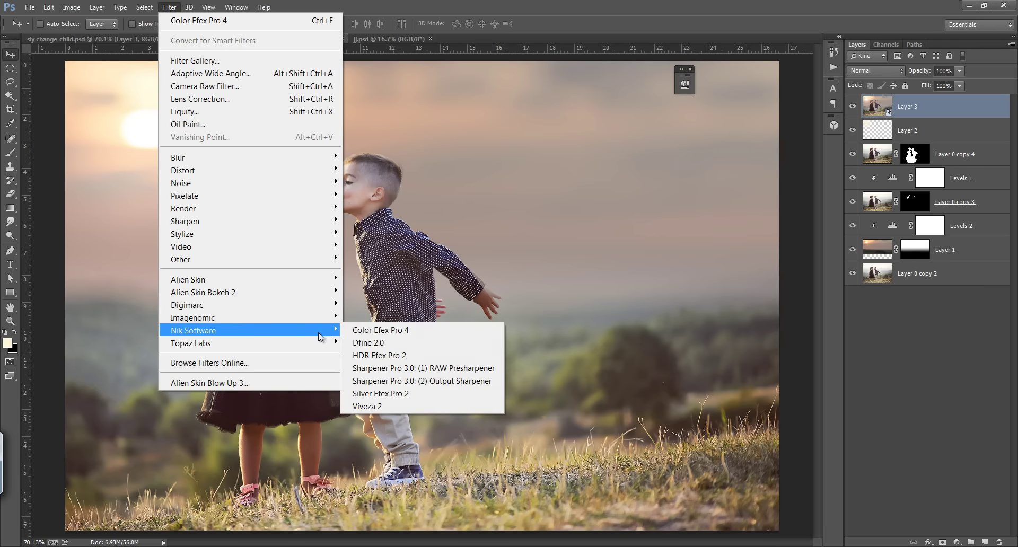
left_click(399, 330)
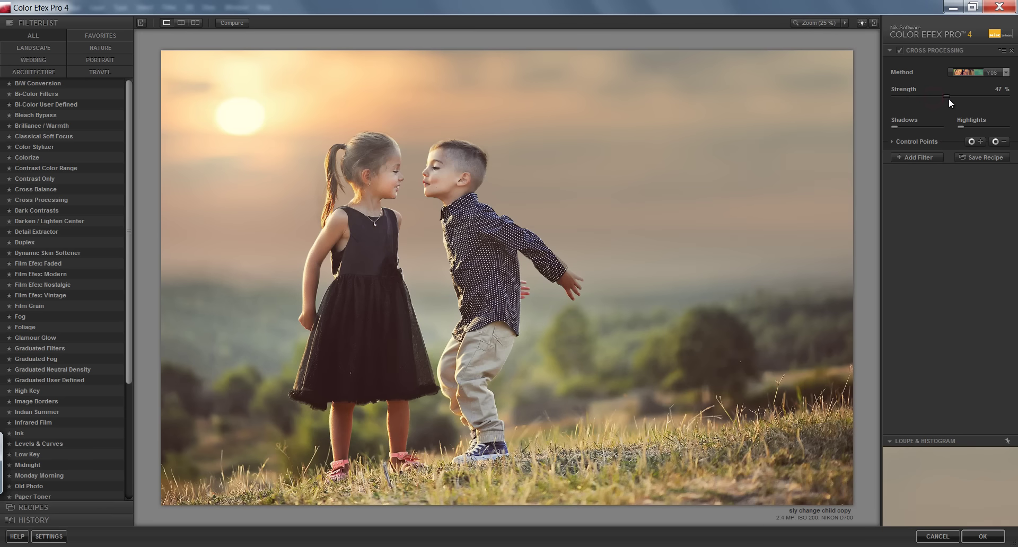
mouse_move(950, 98)
left_mouse_down()
mouse_move(896, 95)
mouse_move(944, 100)
left_mouse_up()
left_click(901, 50)
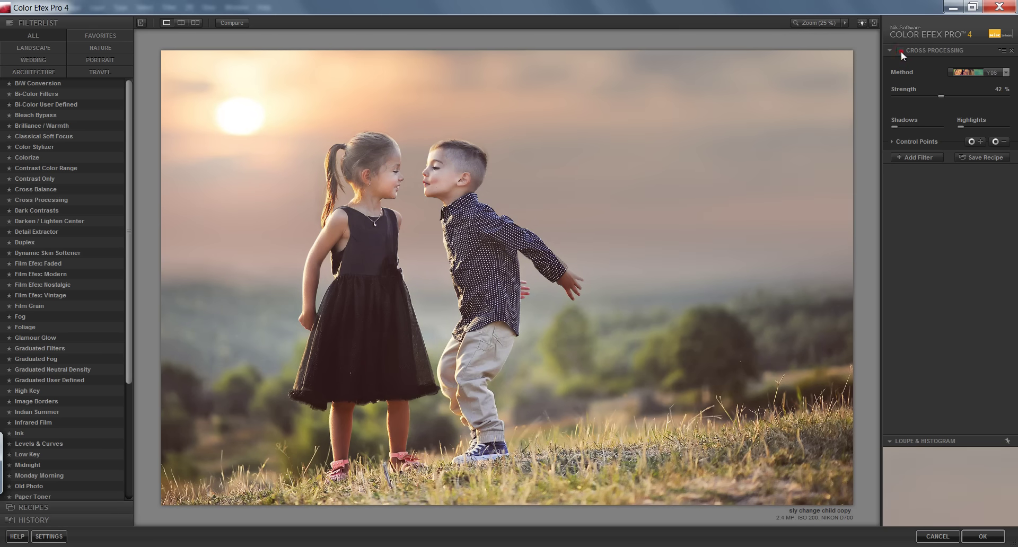
left_click(900, 51)
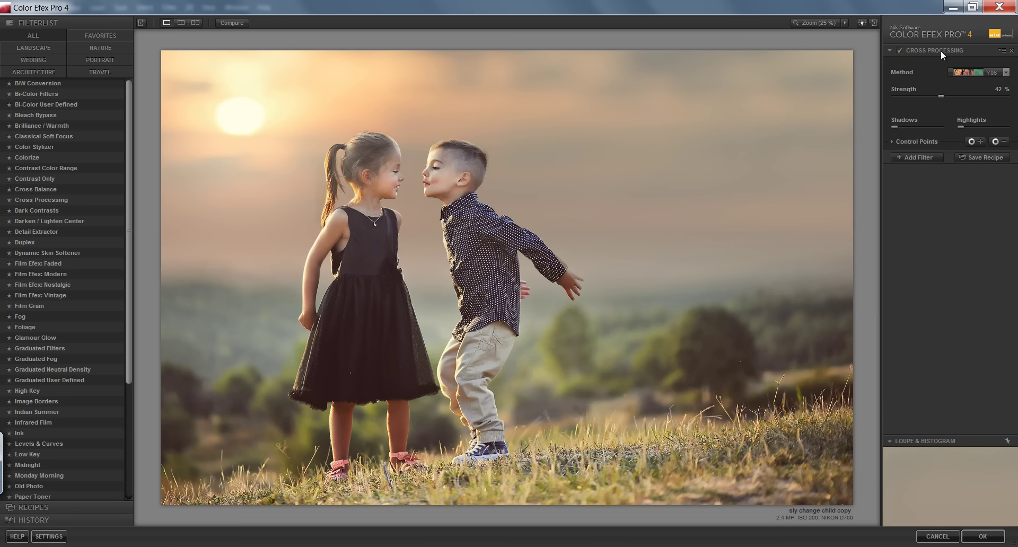
Step: Keep the Y06 method, set Cross Processing opacity to 41% and apply the filter
left_click(994, 73)
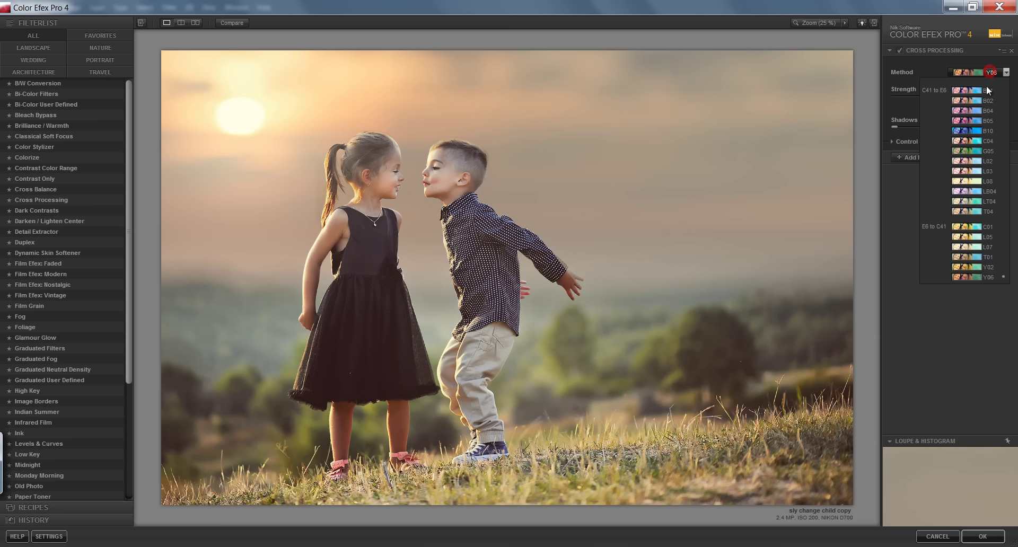
left_click(976, 277)
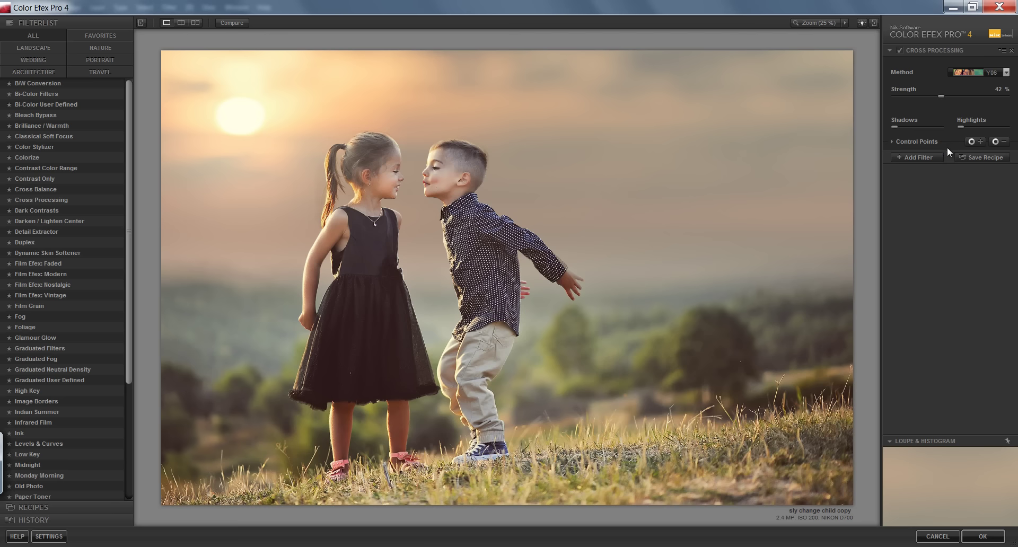
left_click(893, 142)
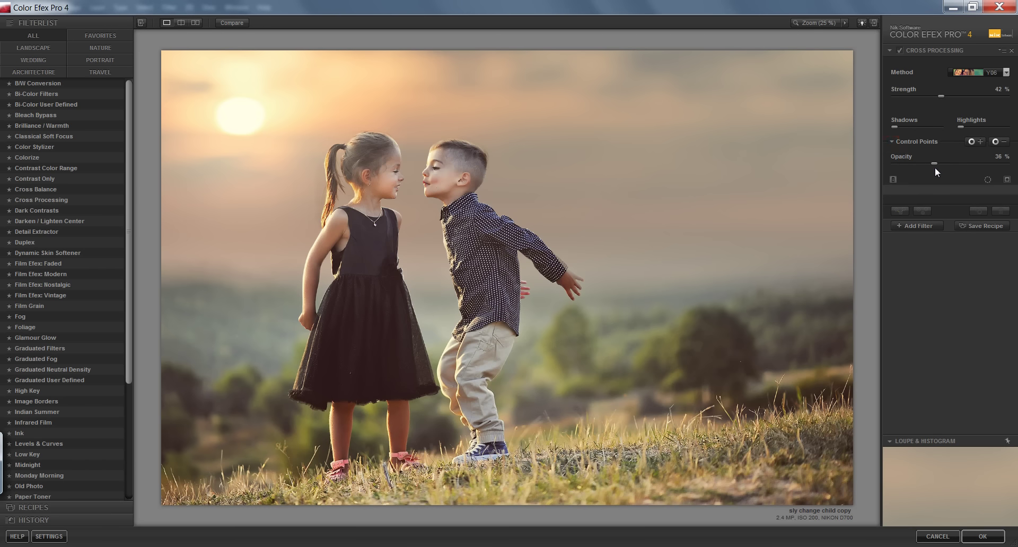
mouse_move(958, 169)
left_mouse_down()
mouse_move(1007, 170)
mouse_move(971, 169)
left_mouse_up()
left_click(983, 537)
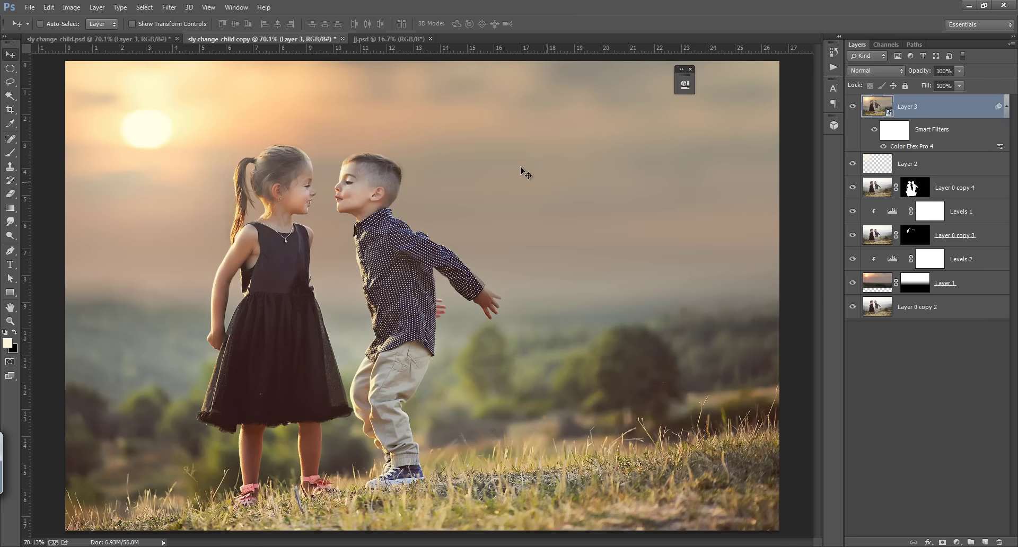
Step: Compare Layer 3 on and off, then duplicate Layer 0 copy 4 and move the copy to the top
left_click(853, 106)
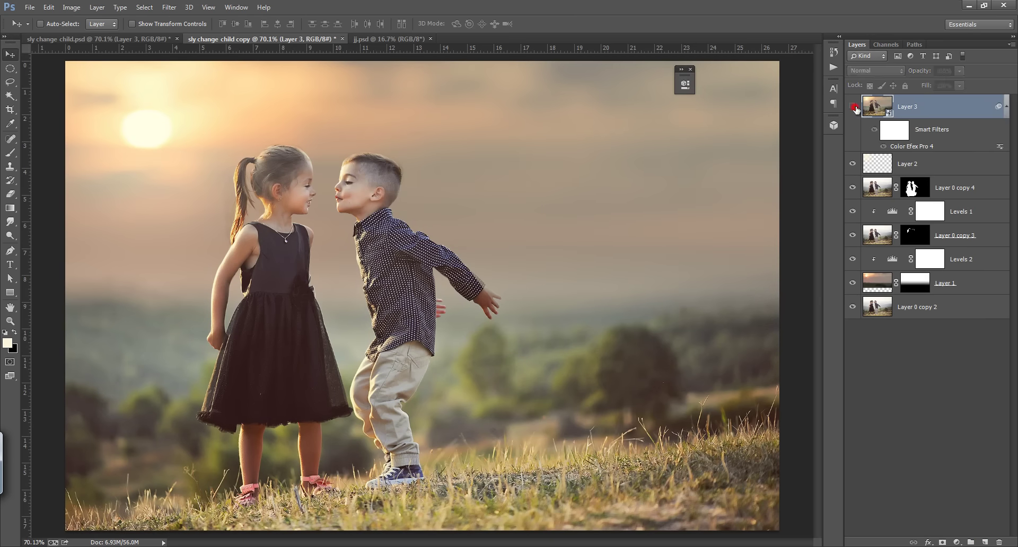
left_click(853, 109)
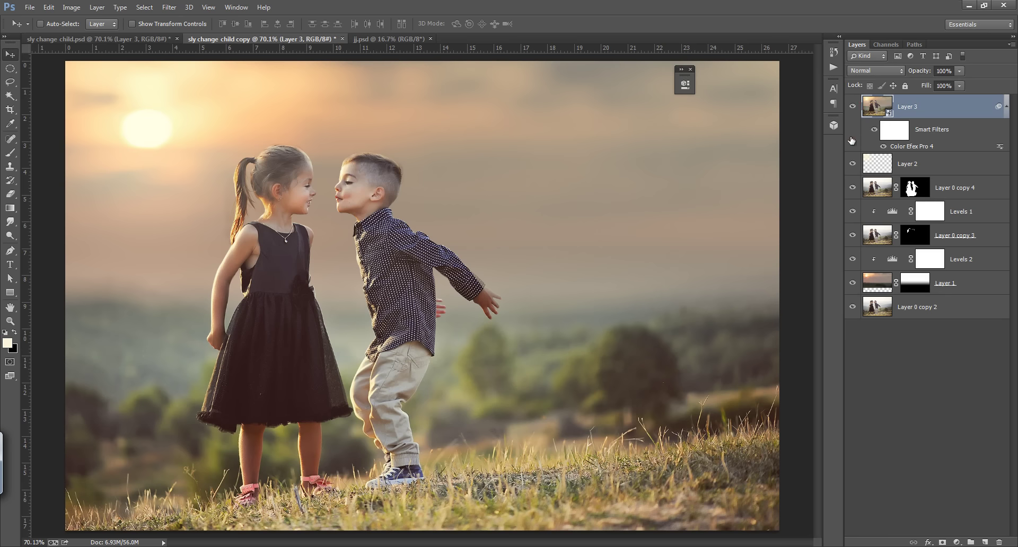
left_click(915, 188)
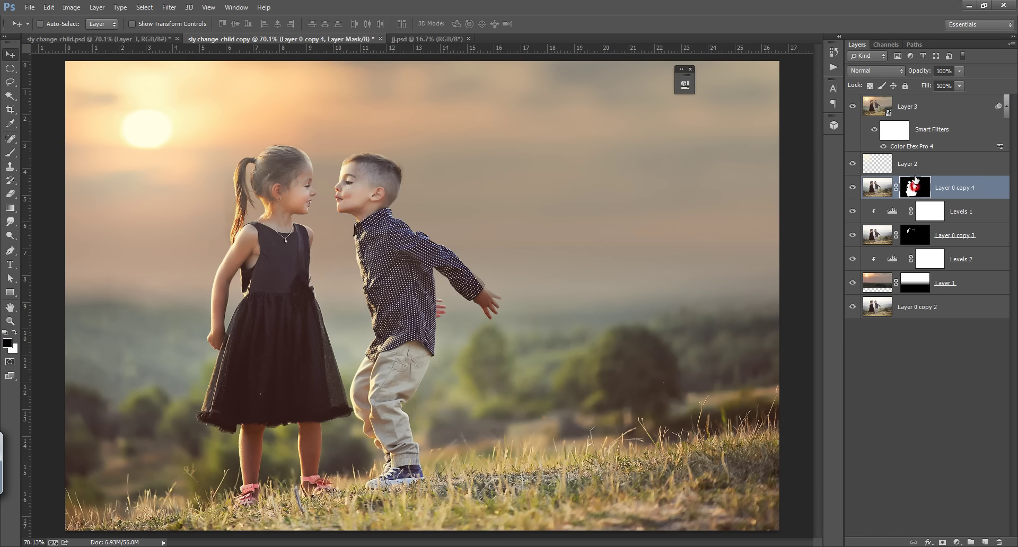
key("ctrl+j")
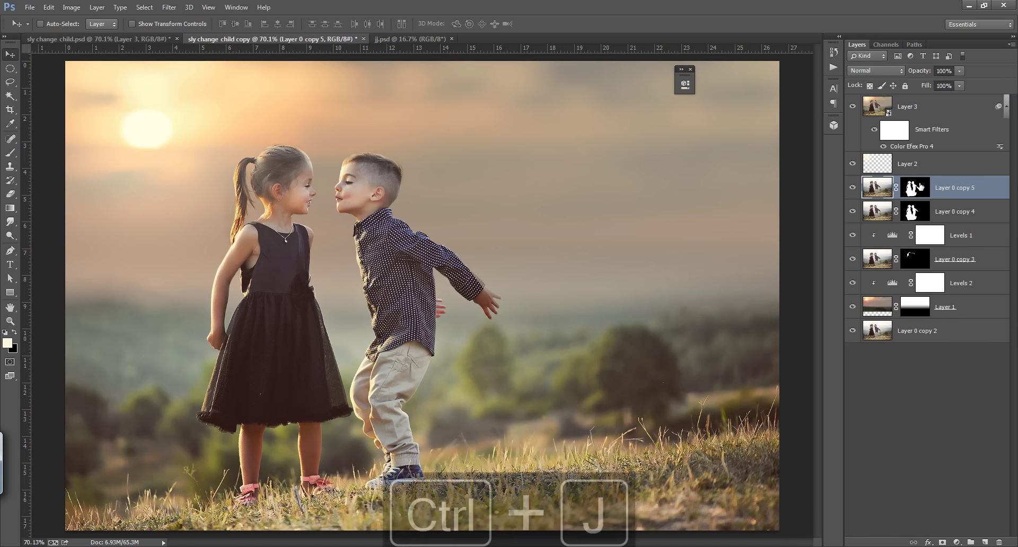
left_click_drag(941, 191, 888, 107)
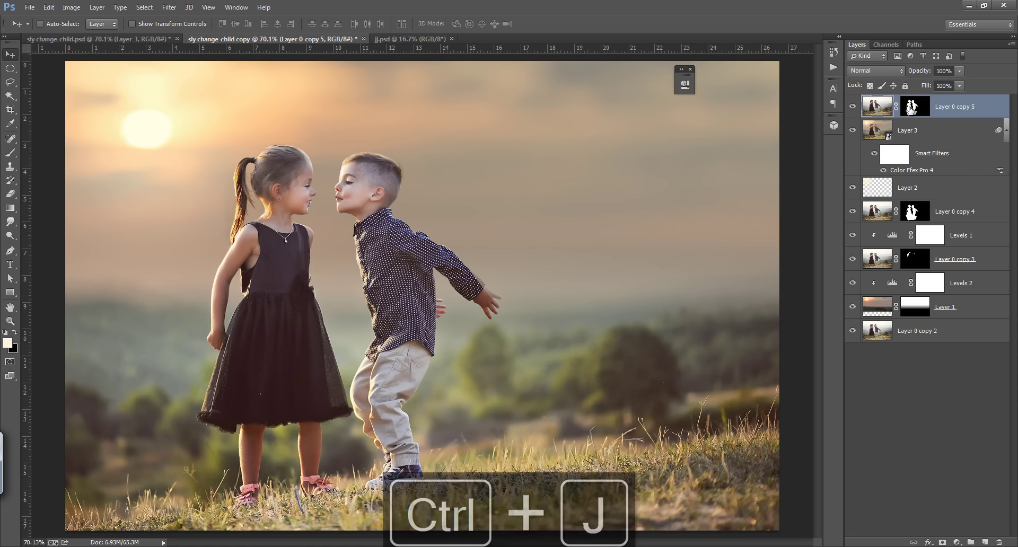
Step: Delete Layer 0 copy 5's mask, hide it, and select Layer 3
right_click(911, 110)
left_click(916, 136)
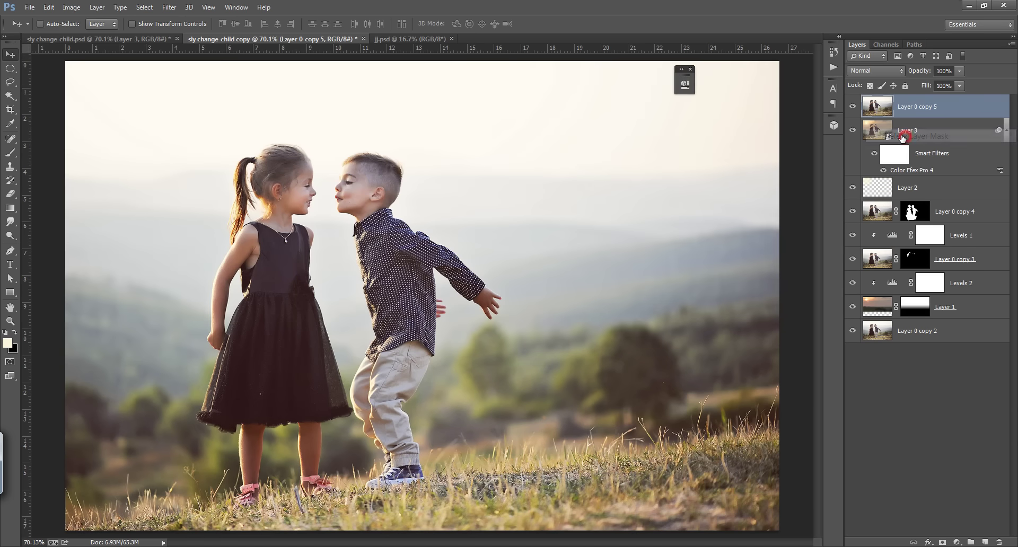
left_click(854, 109)
left_click(854, 108)
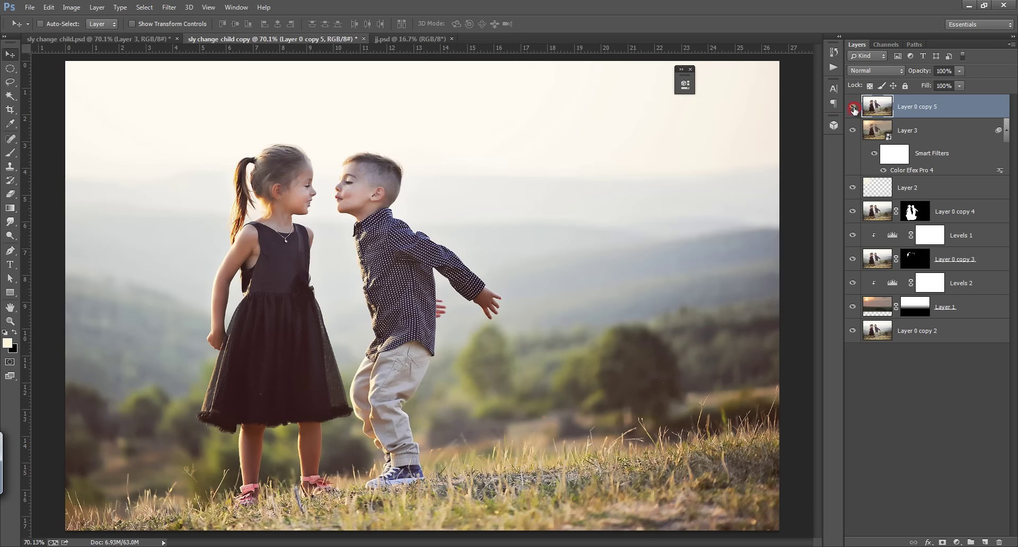
left_click(853, 109)
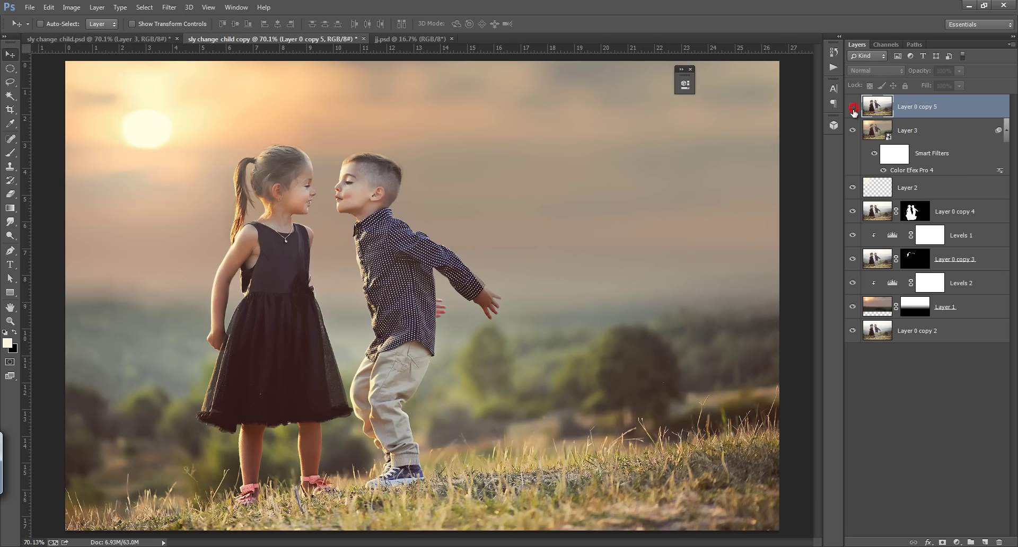
left_click(874, 133)
Step: Open Camera Raw Filter on Layer 3 and draw a graduated filter from above the girl's head to her shoulder
left_click(169, 7)
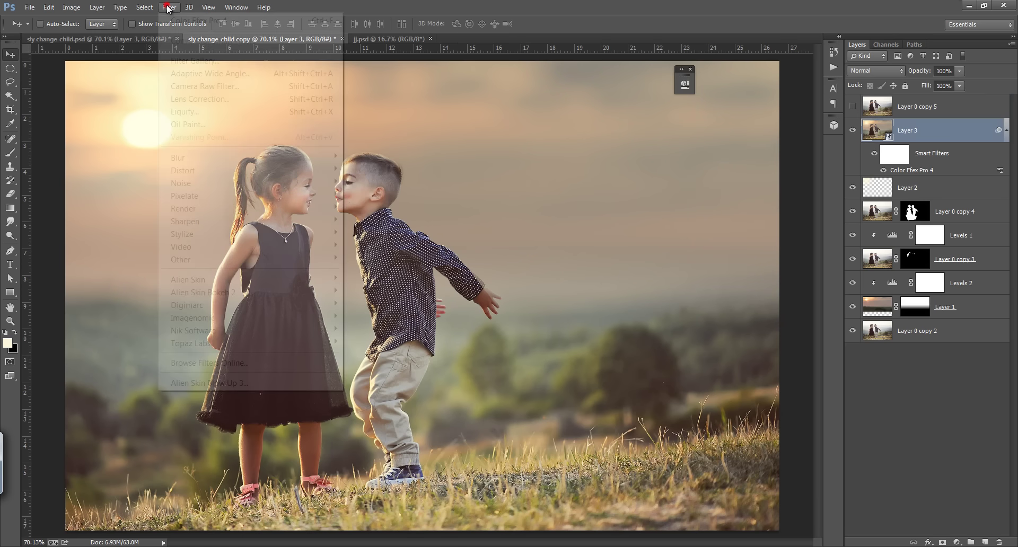
left_click(207, 88)
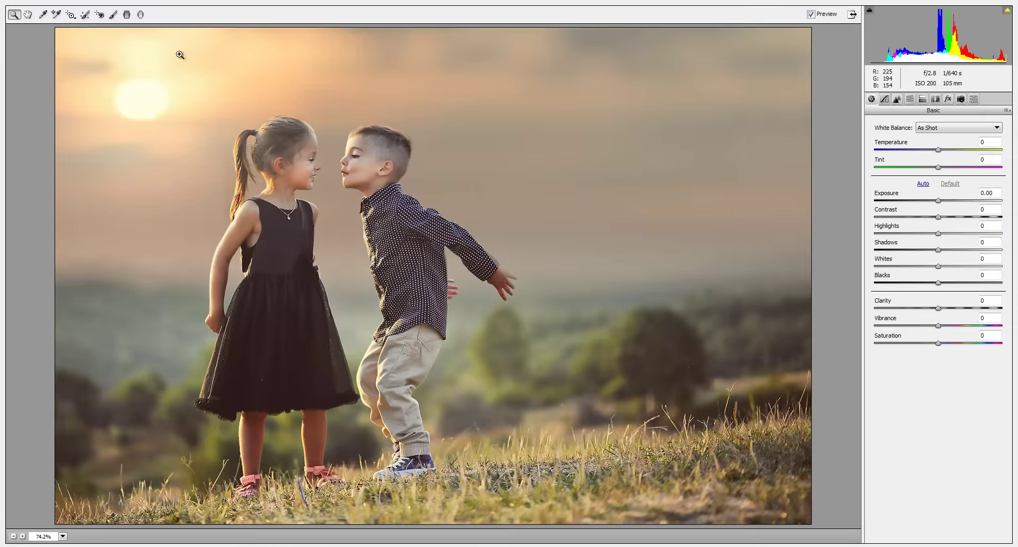
left_click(127, 14)
left_click_drag(220, 112, 259, 232)
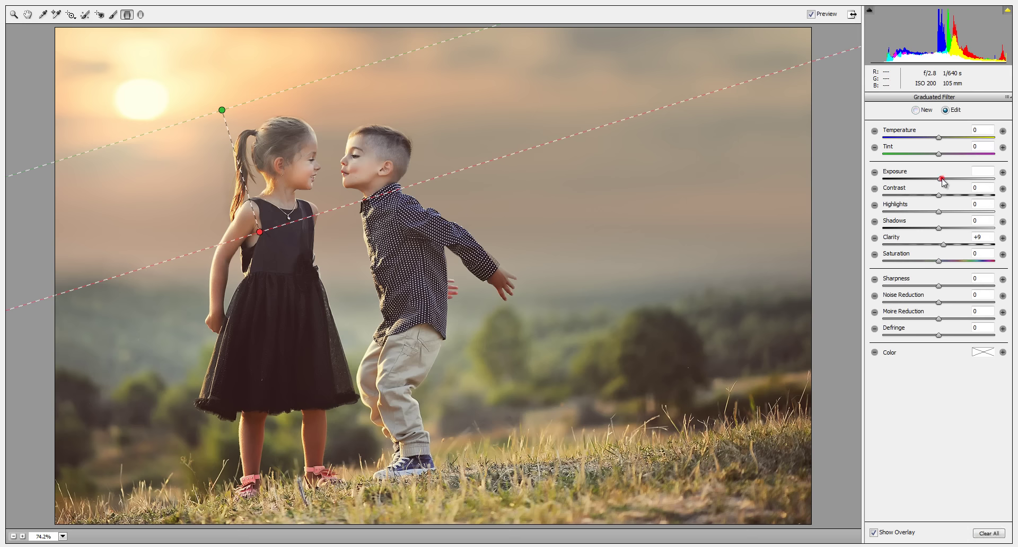
Step: Set the gradient's Exposure to +0.75 and Clarity to +10
left_click_drag(945, 183, 949, 182)
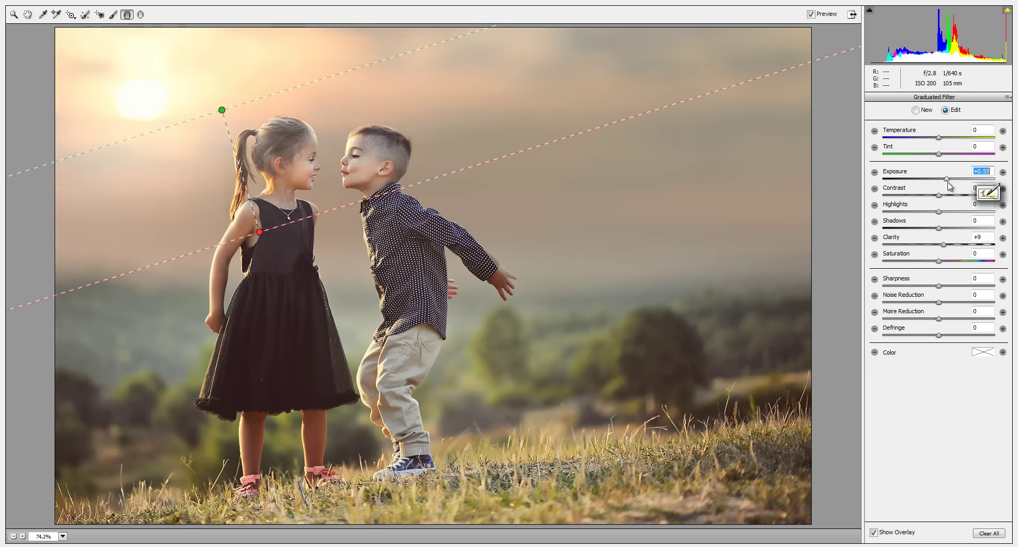
key("Down")
left_click(942, 245)
key("Up")
key("Up")
key("Up")
key("Up")
key("Up")
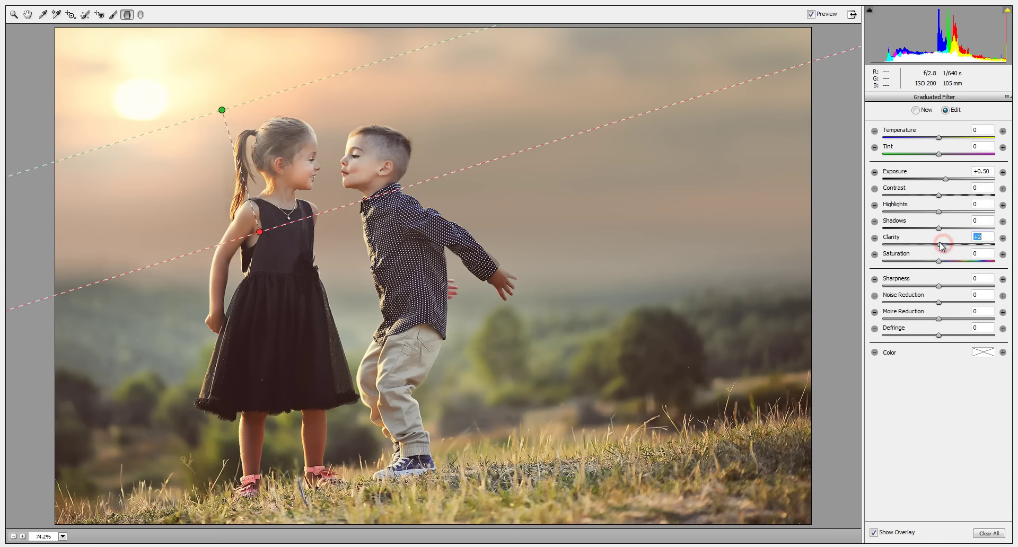
left_click_drag(942, 246, 953, 247)
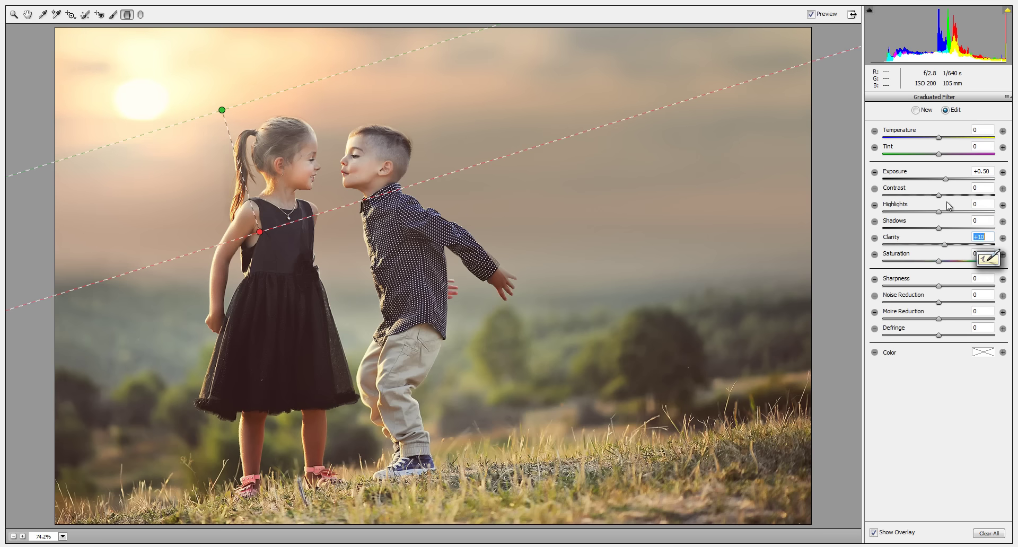
left_click_drag(947, 180, 954, 182)
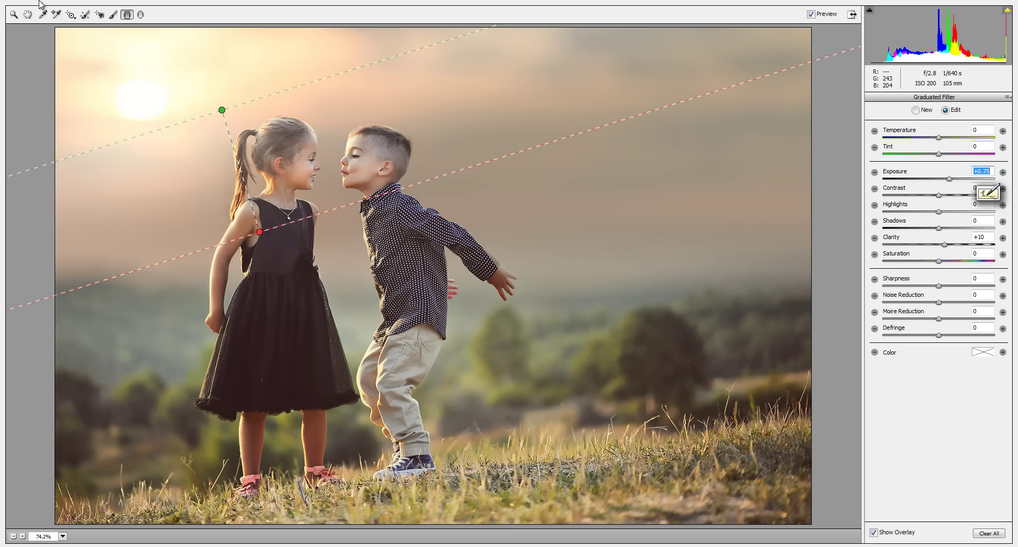
left_click(28, 14)
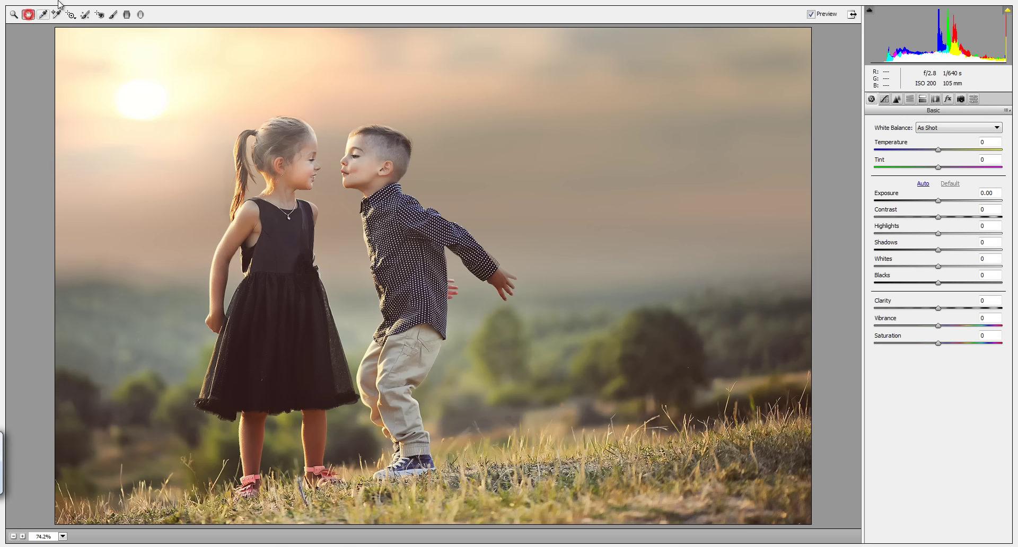
Step: Draw a graduated filter from the boy's trousers up to his collar at Exposure -0.15
left_click(126, 15)
left_click_drag(406, 362, 377, 187)
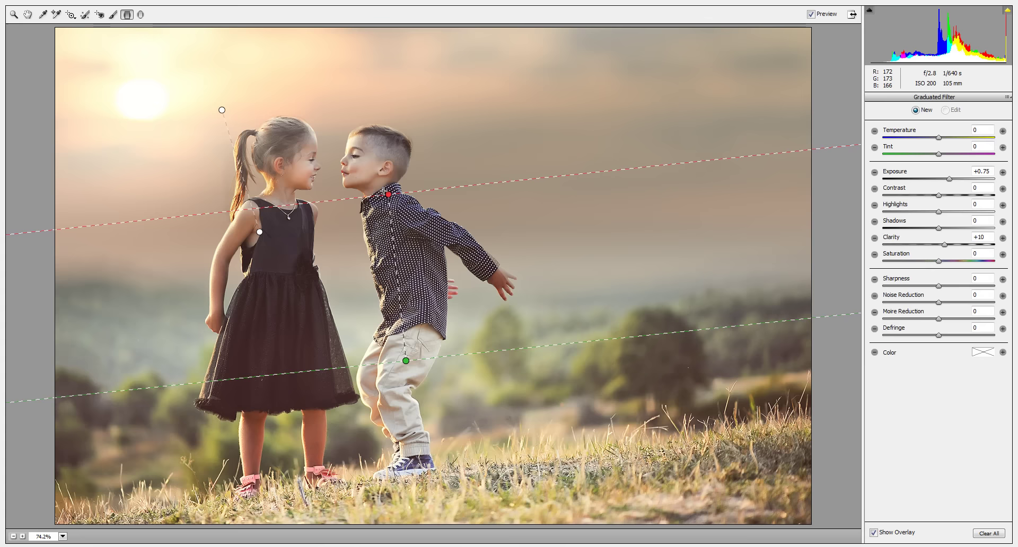
left_click_drag(950, 178, 942, 183)
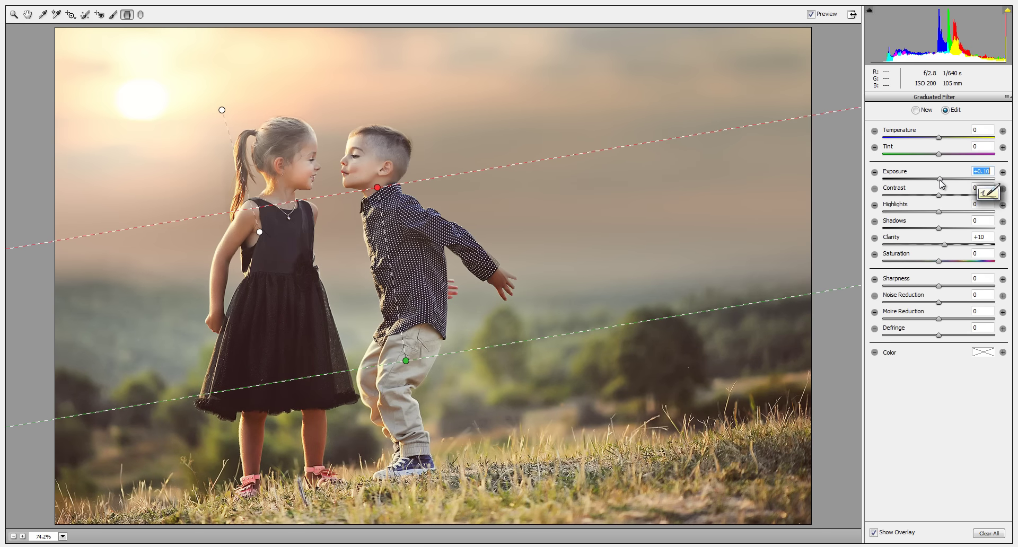
left_click_drag(942, 183, 939, 183)
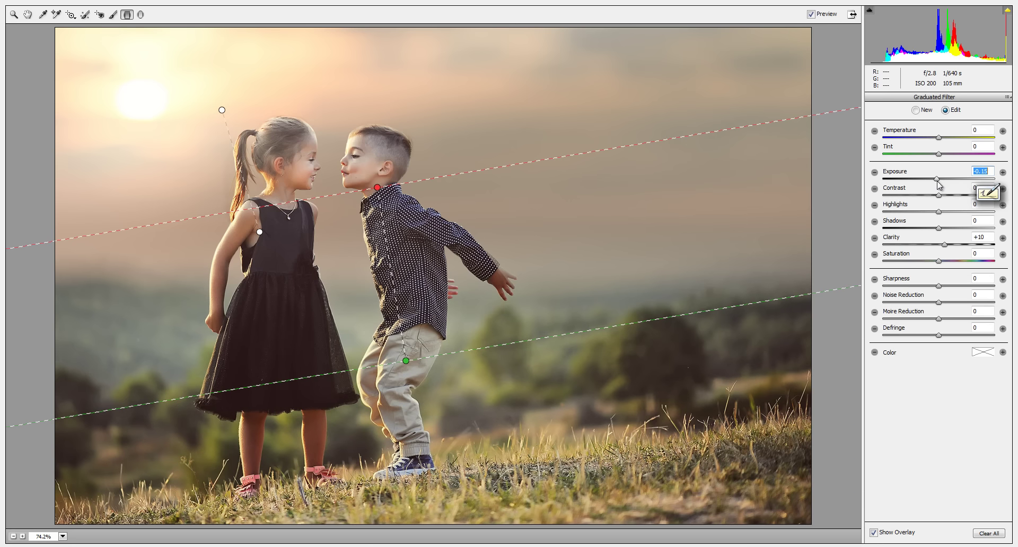
left_click(27, 14)
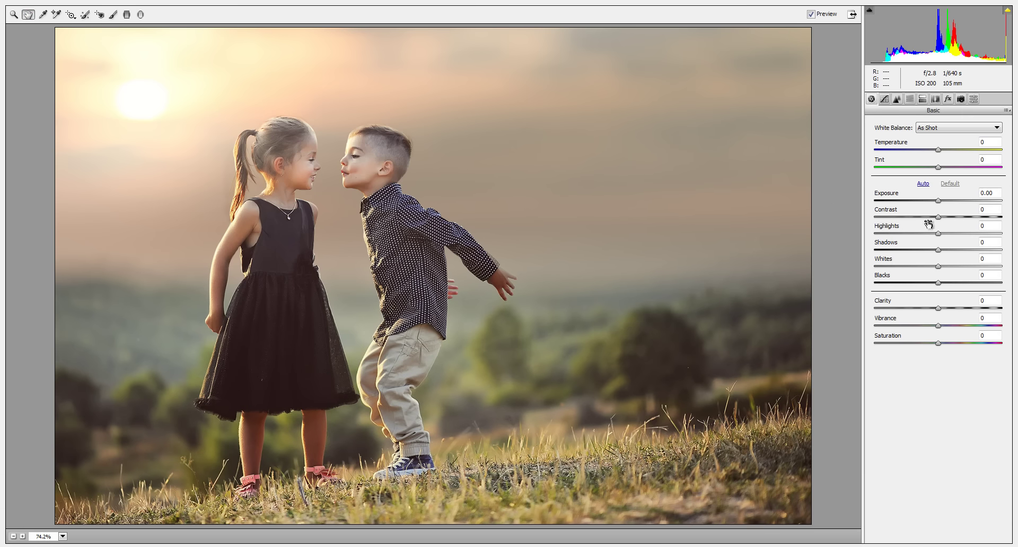
Step: Add a second graduated filter from the boy's head down his chest with Clarity +25
left_click(128, 15)
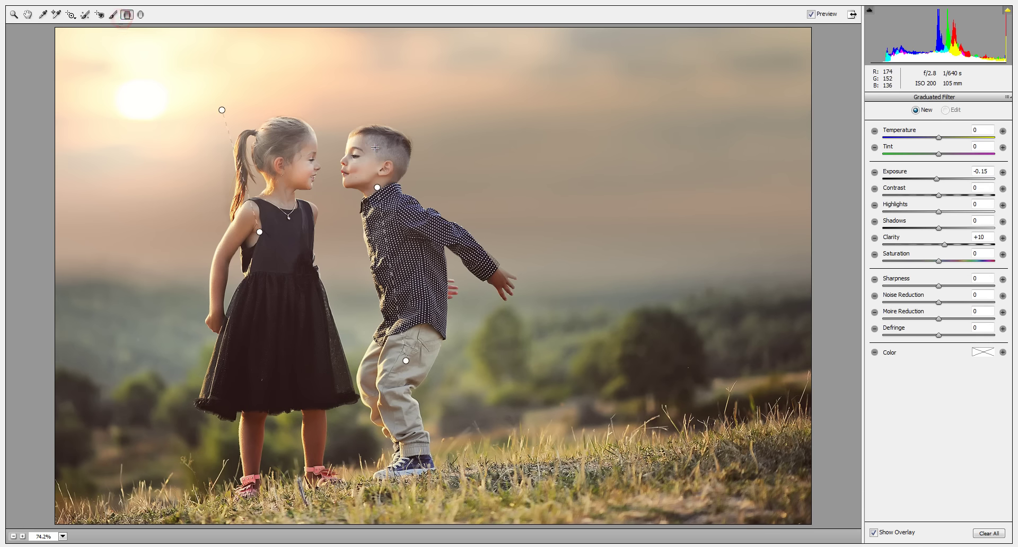
left_click_drag(377, 147, 393, 281)
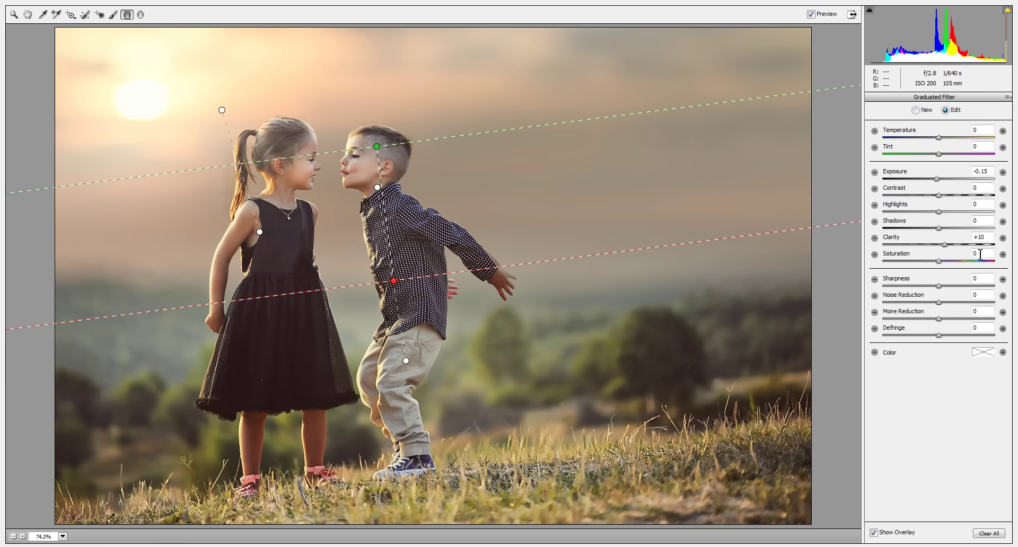
left_click_drag(948, 249, 982, 258)
left_click_drag(937, 178, 940, 181)
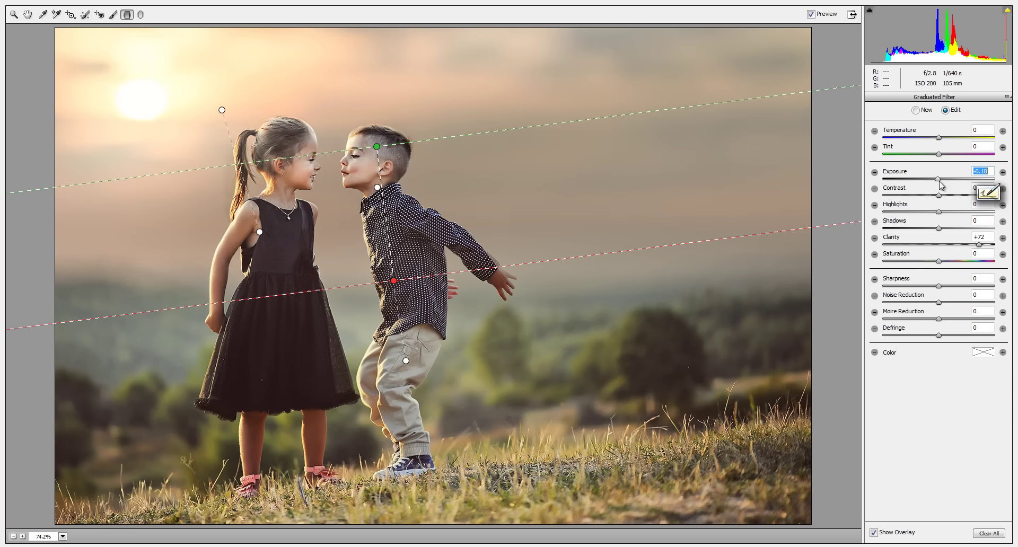
left_click_drag(979, 245, 953, 244)
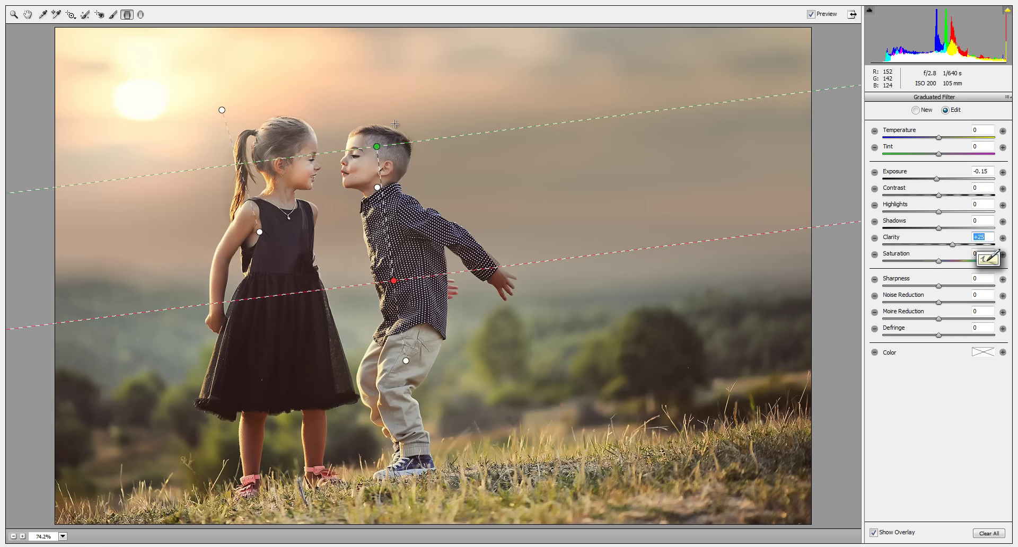
left_click(27, 14)
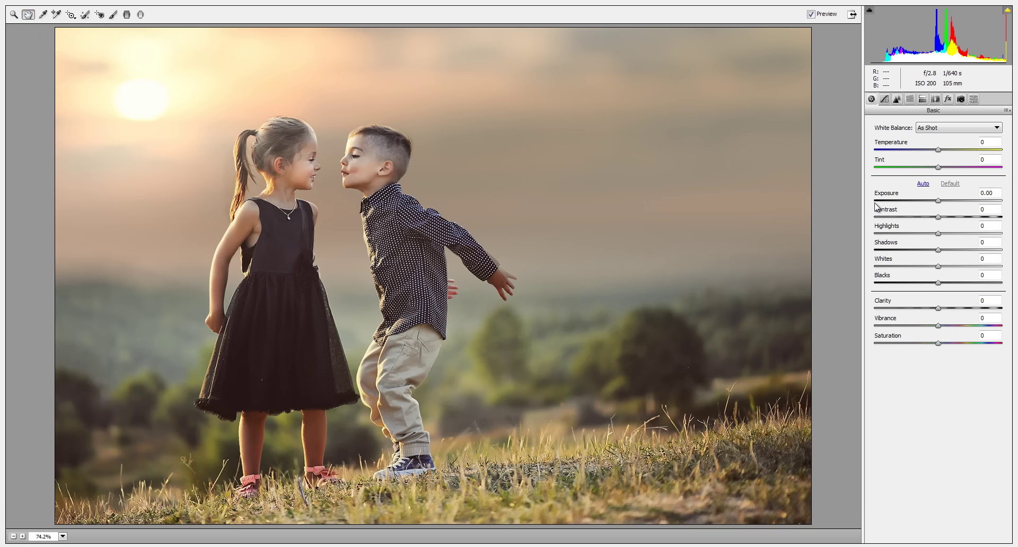
Step: Compare the preview, apply the Camera Raw Filter, then toggle its smart filter visibility off and on
left_click(809, 15)
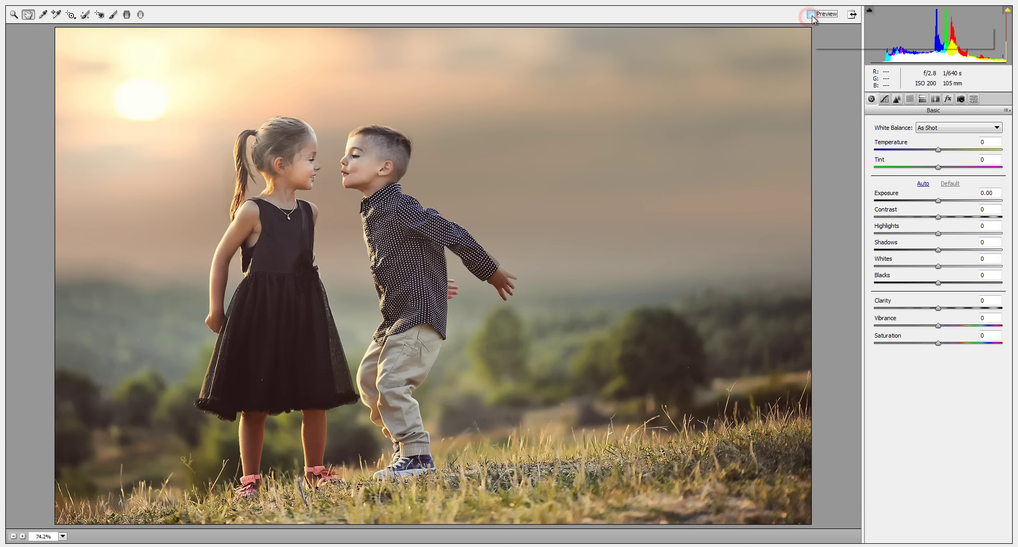
left_click(810, 16)
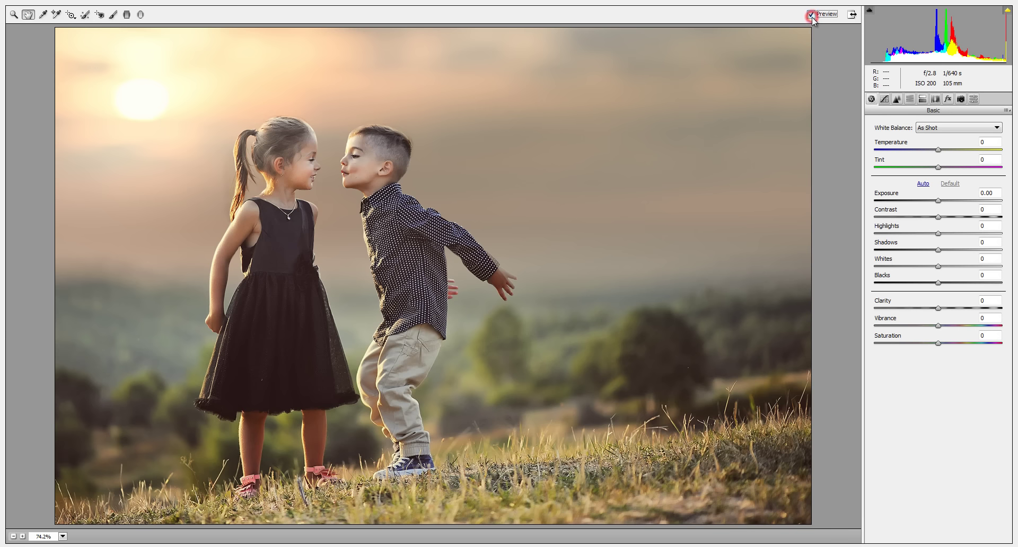
left_click(968, 544)
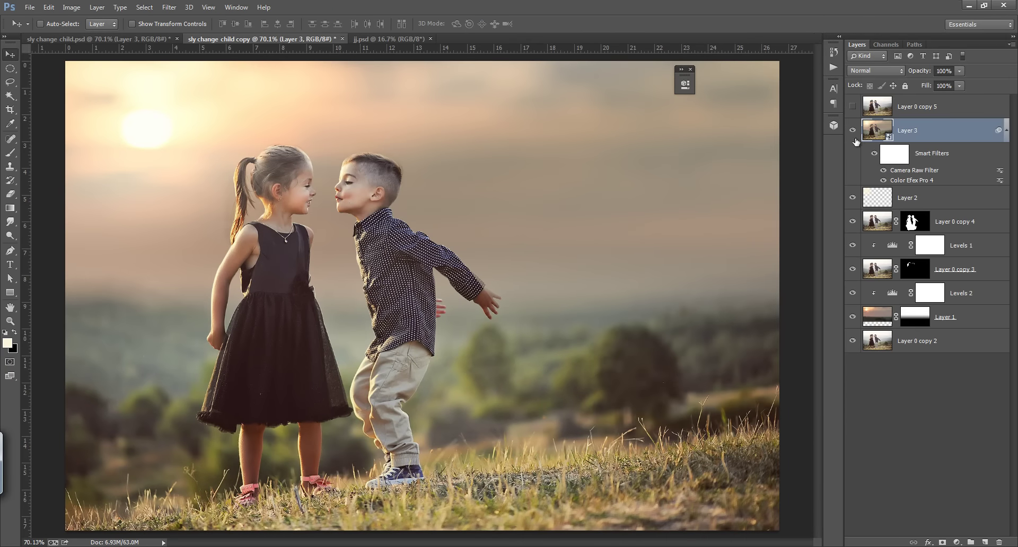
left_click(884, 171)
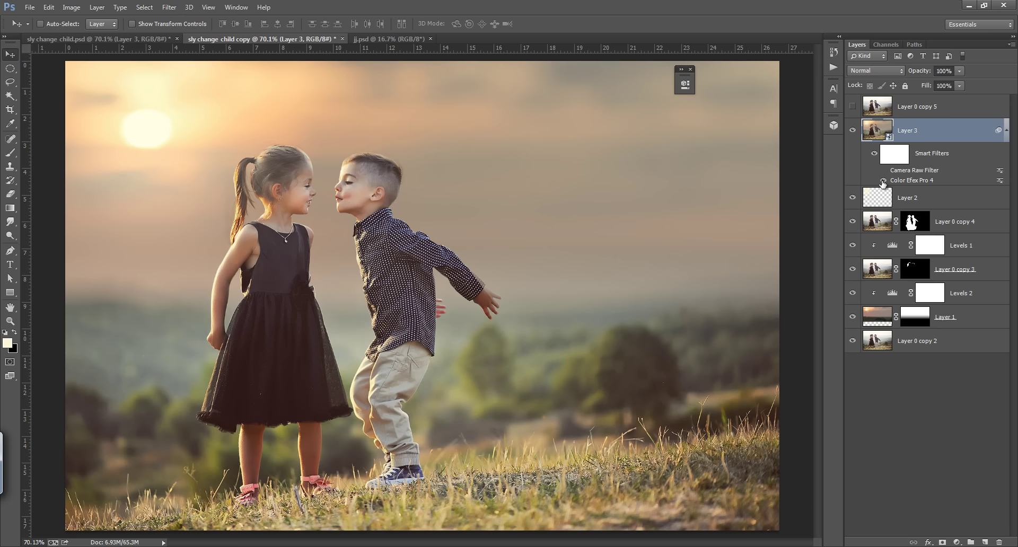
left_click(884, 170)
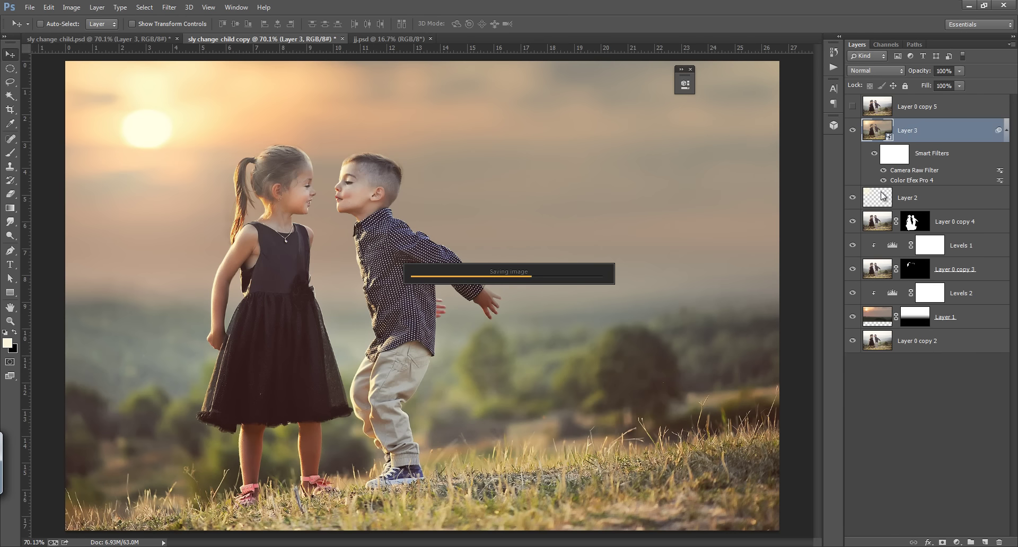